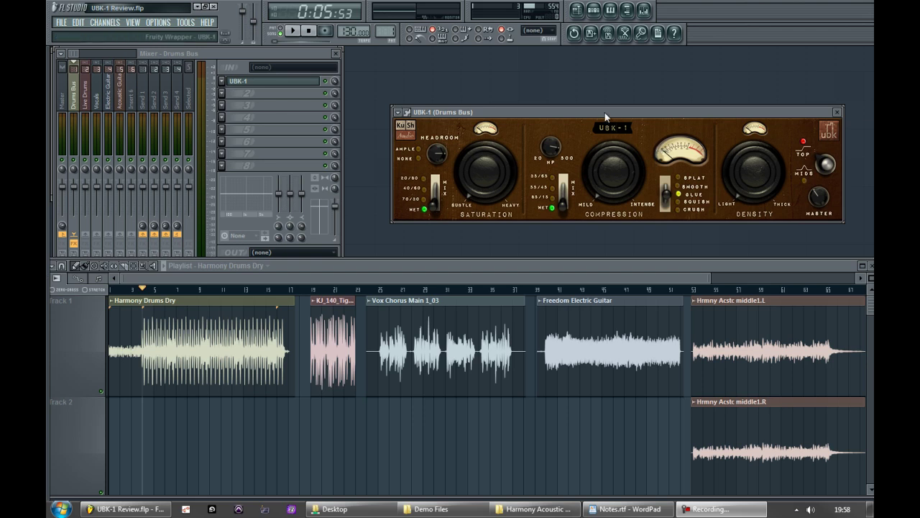
- Reposition the UBK-1 window and lower the Headroom knob to 0.7
{"action": "mouse_move", "coordinate": [605, 112]}
{"action": "left_mouse_down"}
{"action": "mouse_move", "coordinate": [634, 129]}
{"action": "mouse_move", "coordinate": [611, 117]}
{"action": "left_mouse_up"}
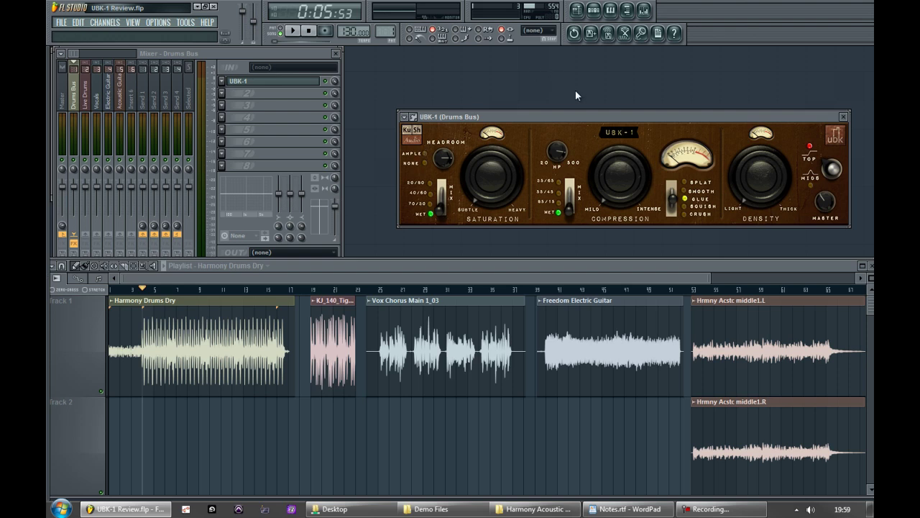
{"action": "left_click_drag", "start_coordinate": [605, 117], "coordinate": [603, 97]}
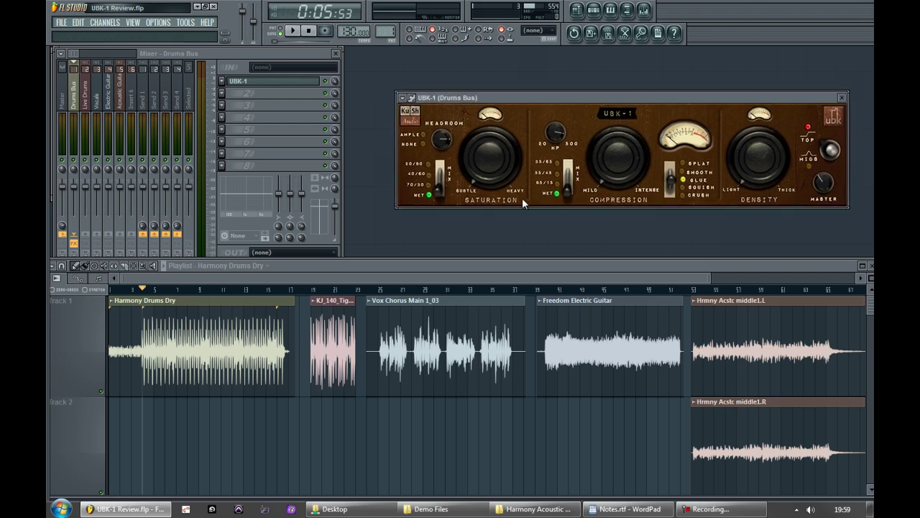
{"action": "left_click", "coordinate": [441, 143]}
{"action": "left_click_drag", "start_coordinate": [443, 144], "coordinate": [443, 189]}
{"action": "scroll", "coordinate": [435, 142], "scroll_direction": "down", "scroll_amount": 6}
- Turn Saturation down to 0.0 and set the saturation mix to the 70/30 blend
{"action": "left_click", "coordinate": [475, 167]}
{"action": "mouse_move", "coordinate": [494, 129]}
{"action": "left_mouse_down"}
{"action": "mouse_move", "coordinate": [493, 166]}
{"action": "mouse_move", "coordinate": [494, 129]}
{"action": "left_mouse_up"}
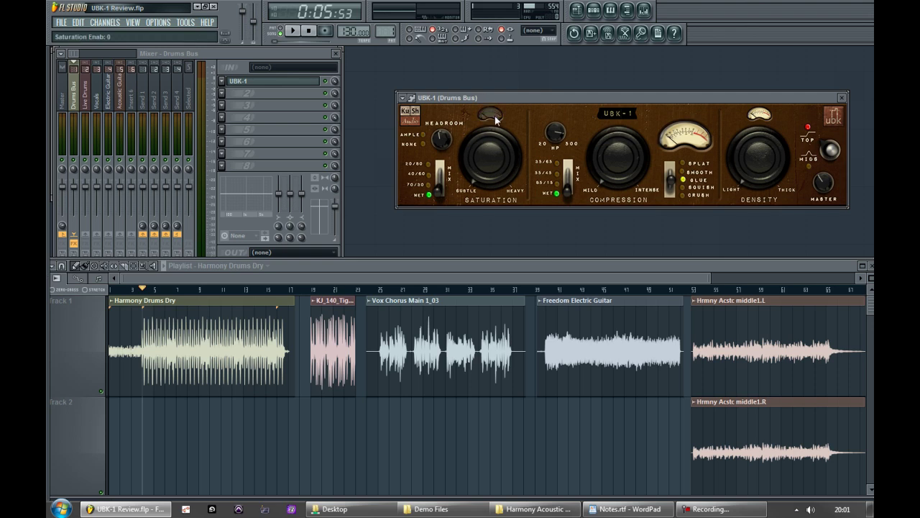
{"action": "left_click_drag", "start_coordinate": [439, 189], "coordinate": [444, 165]}
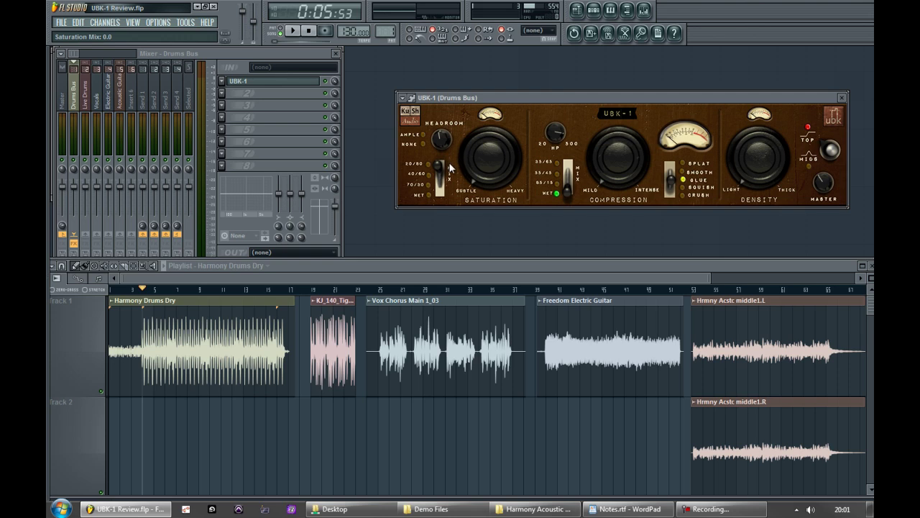
{"action": "left_click_drag", "start_coordinate": [440, 162], "coordinate": [440, 216]}
{"action": "left_click_drag", "start_coordinate": [442, 188], "coordinate": [439, 183]}
{"action": "left_click", "coordinate": [415, 172]}
- Lower the compression high-pass and try the SPLAT, SQUISH and GLUE textures
{"action": "mouse_move", "coordinate": [558, 147]}
{"action": "left_mouse_down"}
{"action": "mouse_move", "coordinate": [559, 162]}
{"action": "mouse_move", "coordinate": [560, 138]}
{"action": "left_mouse_up"}
{"action": "left_click_drag", "start_coordinate": [557, 134], "coordinate": [561, 144]}
{"action": "left_click", "coordinate": [697, 163]}
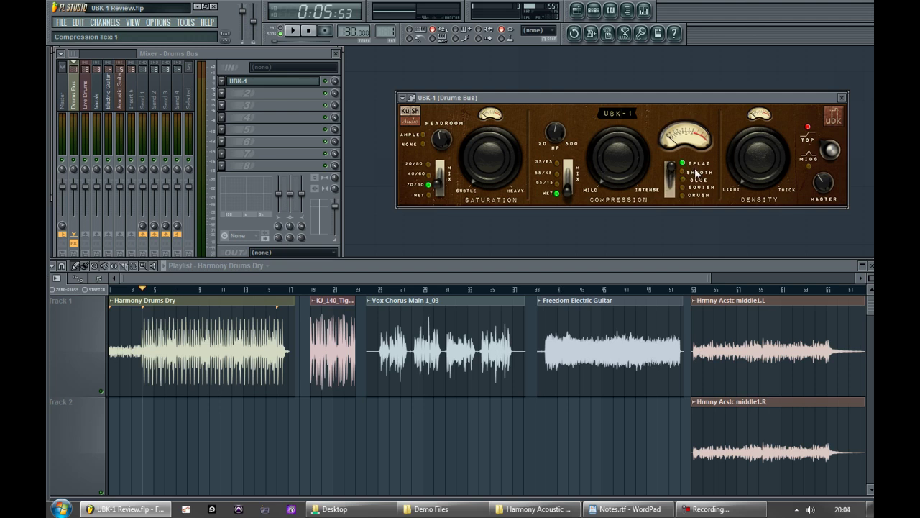
{"action": "mouse_move", "coordinate": [696, 178]}
{"action": "left_mouse_down"}
{"action": "mouse_move", "coordinate": [695, 190]}
{"action": "mouse_move", "coordinate": [694, 169]}
{"action": "left_mouse_up"}
{"action": "left_click_drag", "start_coordinate": [696, 175], "coordinate": [673, 197]}
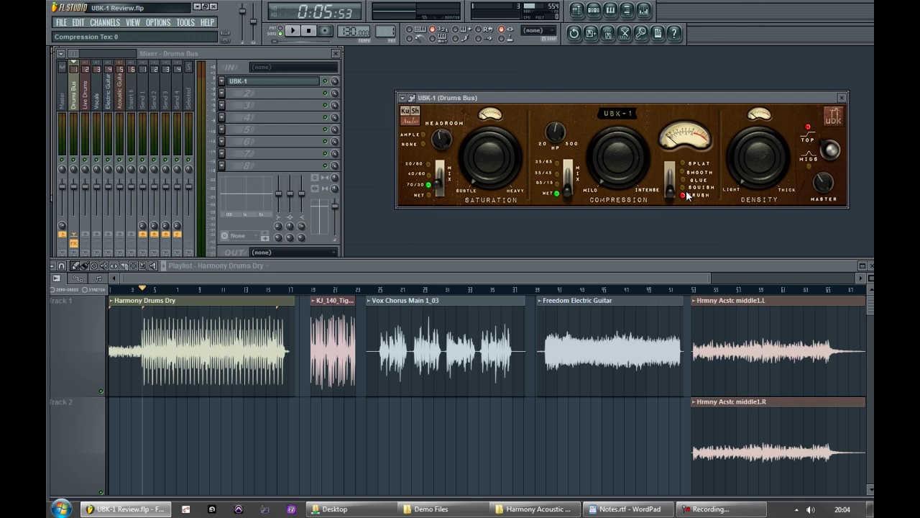
{"action": "left_click", "coordinate": [684, 179]}
- Set the compression mix to Wet, raise Compression to 0.7, and select CRUSH
{"action": "mouse_move", "coordinate": [567, 193]}
{"action": "left_mouse_down"}
{"action": "mouse_move", "coordinate": [567, 167]}
{"action": "mouse_move", "coordinate": [567, 194]}
{"action": "left_mouse_up"}
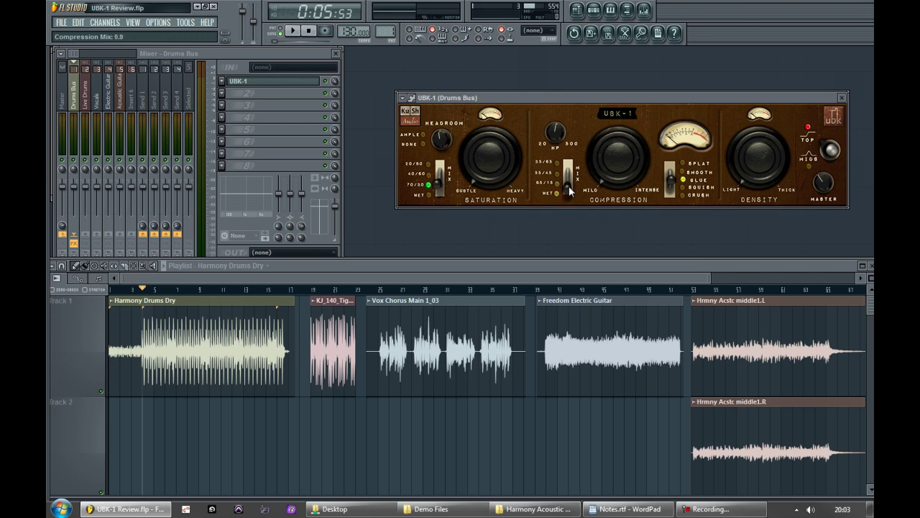
{"action": "left_click_drag", "start_coordinate": [570, 177], "coordinate": [570, 173]}
{"action": "mouse_move", "coordinate": [567, 177]}
{"action": "left_mouse_down"}
{"action": "mouse_move", "coordinate": [565, 192]}
{"action": "mouse_move", "coordinate": [568, 164]}
{"action": "mouse_move", "coordinate": [569, 178]}
{"action": "left_mouse_up"}
{"action": "left_click", "coordinate": [686, 130]}
{"action": "left_click_drag", "start_coordinate": [609, 114], "coordinate": [626, 72]}
{"action": "left_click", "coordinate": [670, 188]}
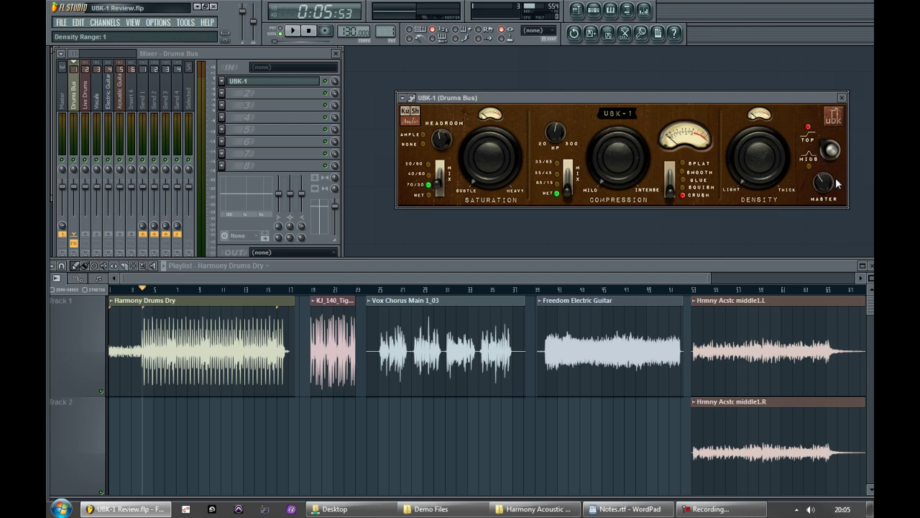
{"action": "left_click", "coordinate": [830, 149]}
{"action": "left_click", "coordinate": [827, 152]}
{"action": "left_click", "coordinate": [830, 148]}
{"action": "left_click", "coordinate": [830, 148]}
{"action": "left_click", "coordinate": [760, 115]}
{"action": "left_click", "coordinate": [760, 114]}
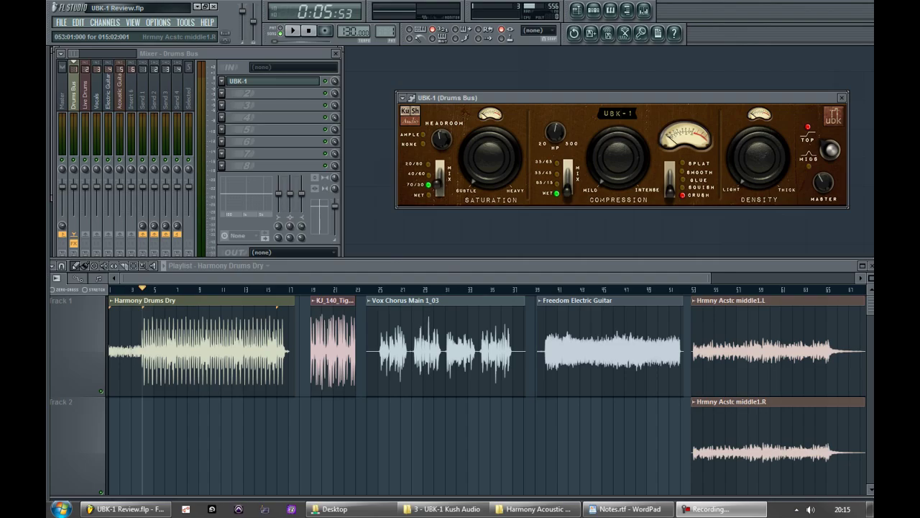
- Audition the Harmony Drums Dry clip, then park the song position at 0:05:53
{"action": "left_click", "coordinate": [119, 384]}
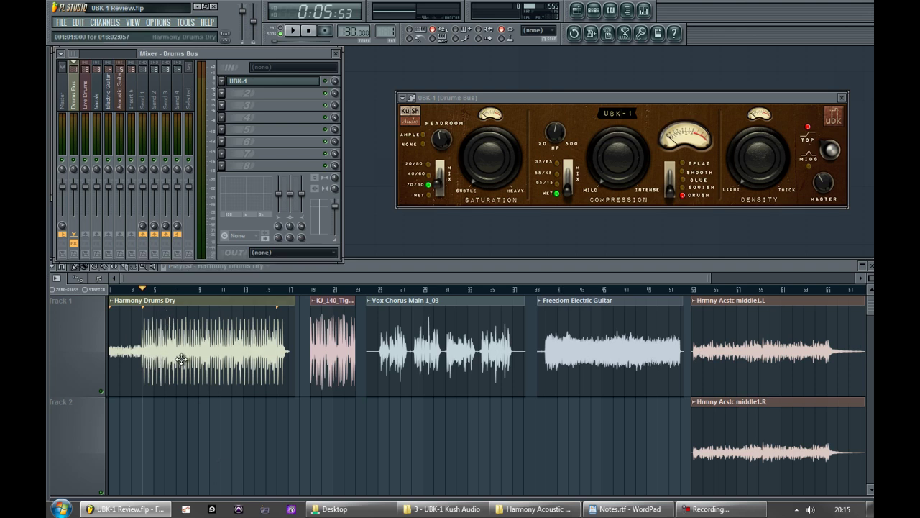
{"action": "left_click", "coordinate": [179, 360]}
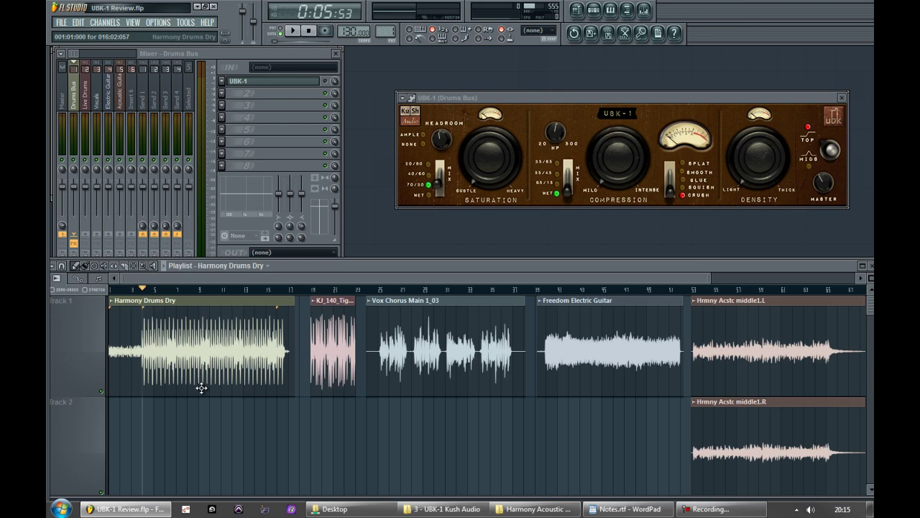
{"action": "left_click", "coordinate": [183, 370]}
{"action": "key", "text": "space"}
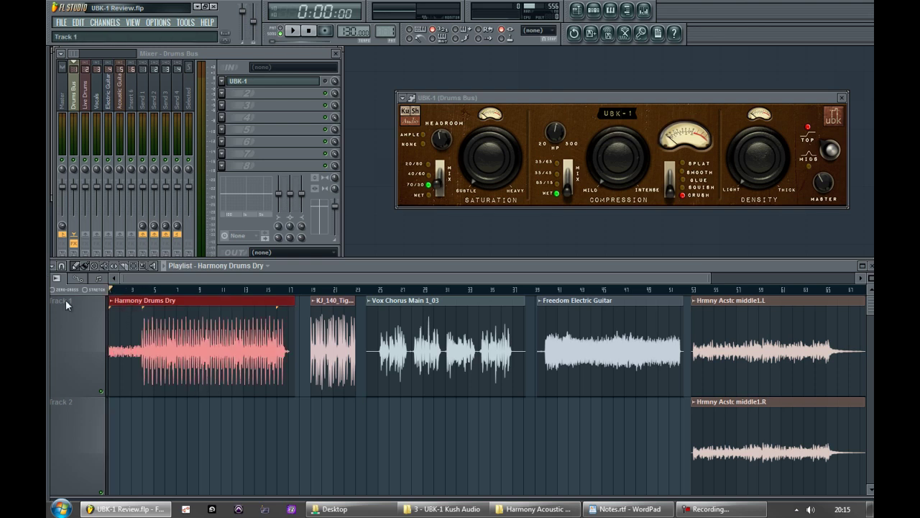
{"action": "key", "text": "space"}
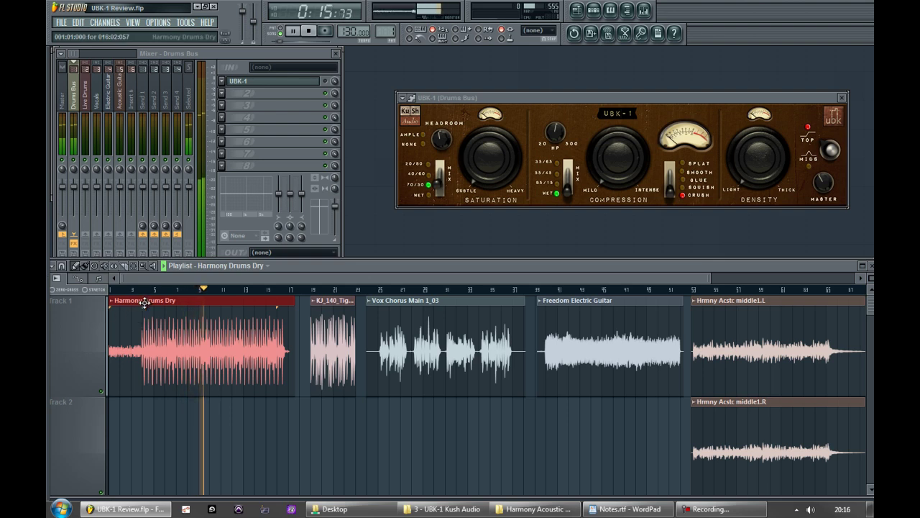
{"action": "key", "text": "space"}
{"action": "left_click", "coordinate": [143, 289]}
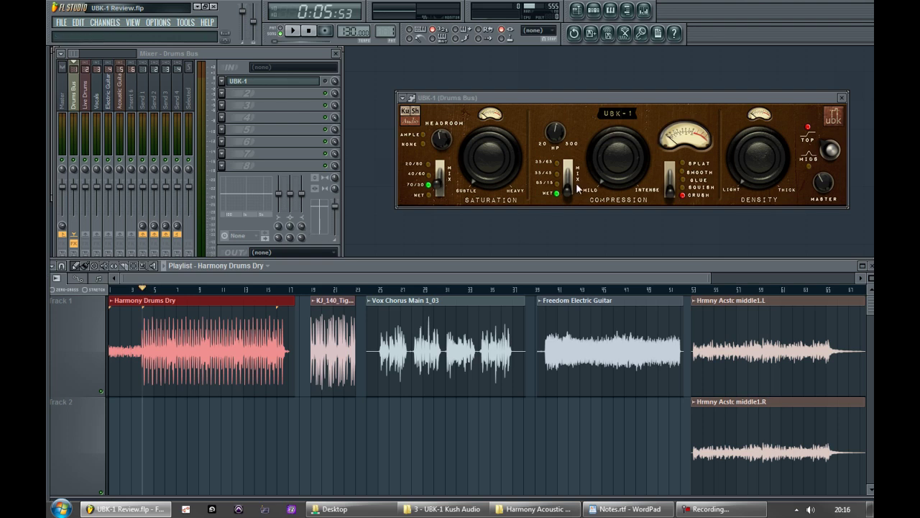
- While the drums play, lower UBK-1's Headroom from 0.6 to 0.5, then stop
{"action": "left_click", "coordinate": [331, 86]}
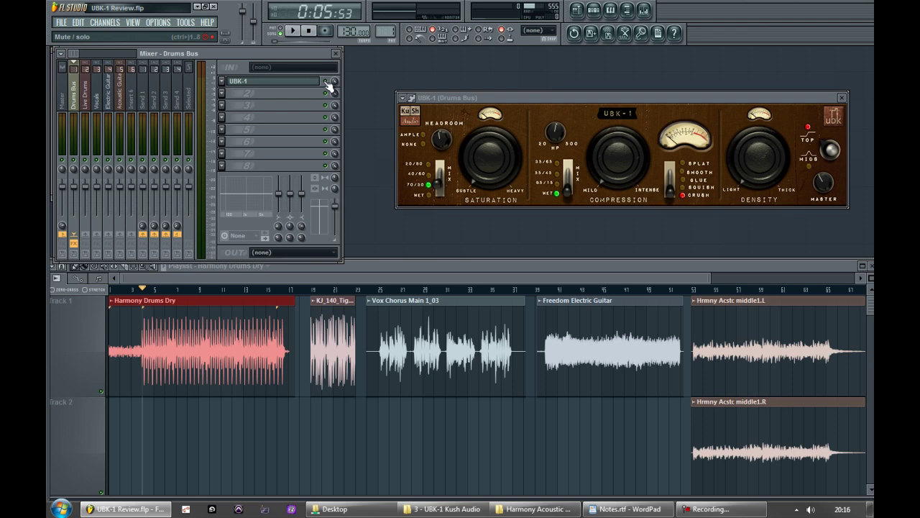
{"action": "left_click", "coordinate": [440, 143]}
{"action": "key", "text": "space"}
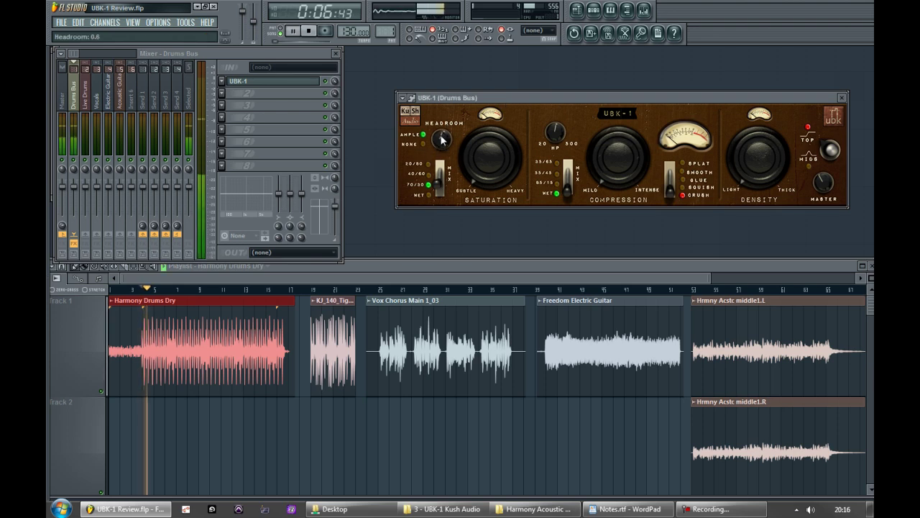
{"action": "mouse_move", "coordinate": [442, 144]}
{"action": "left_mouse_down"}
{"action": "mouse_move", "coordinate": [442, 158]}
{"action": "mouse_move", "coordinate": [438, 145]}
{"action": "left_mouse_up"}
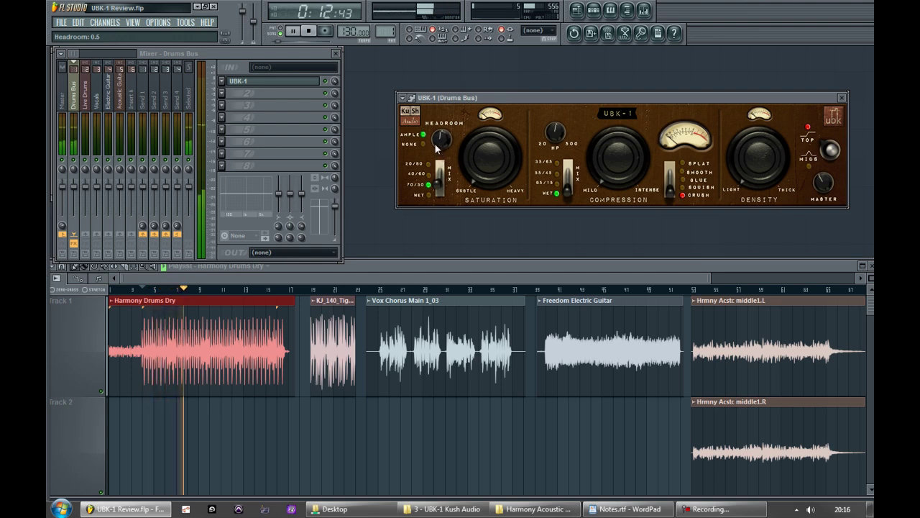
{"action": "key", "text": "space"}
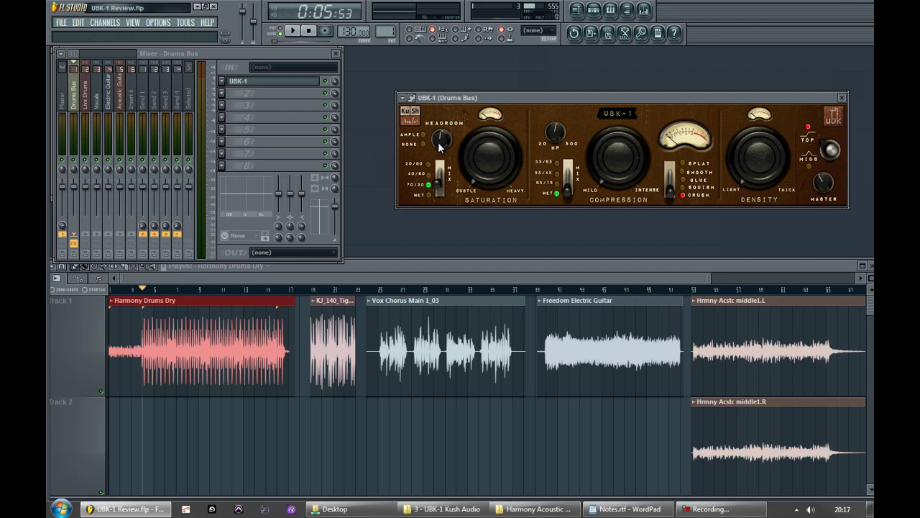
- Bypass compression and density, then audition saturation alone while raising it to 1.0
{"action": "left_click_drag", "start_coordinate": [440, 171], "coordinate": [437, 203]}
{"action": "left_click", "coordinate": [684, 134]}
{"action": "left_click", "coordinate": [766, 115]}
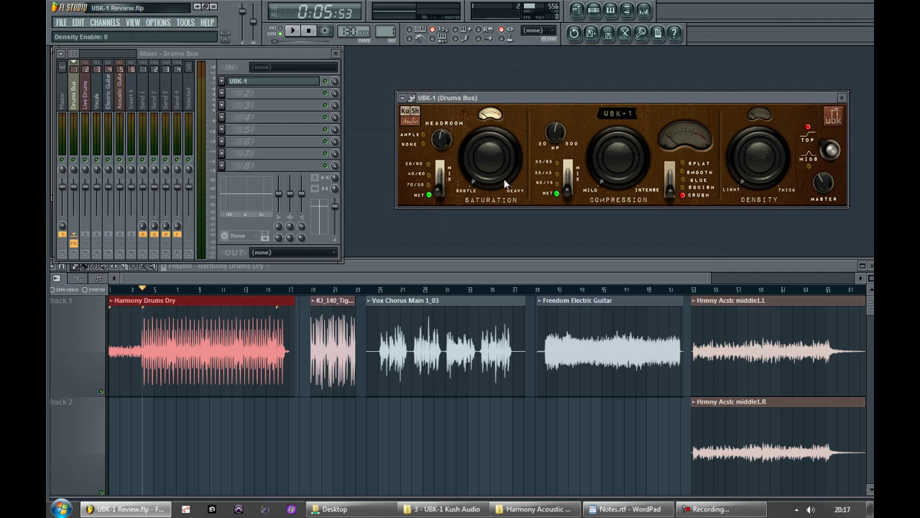
{"action": "key", "text": "space"}
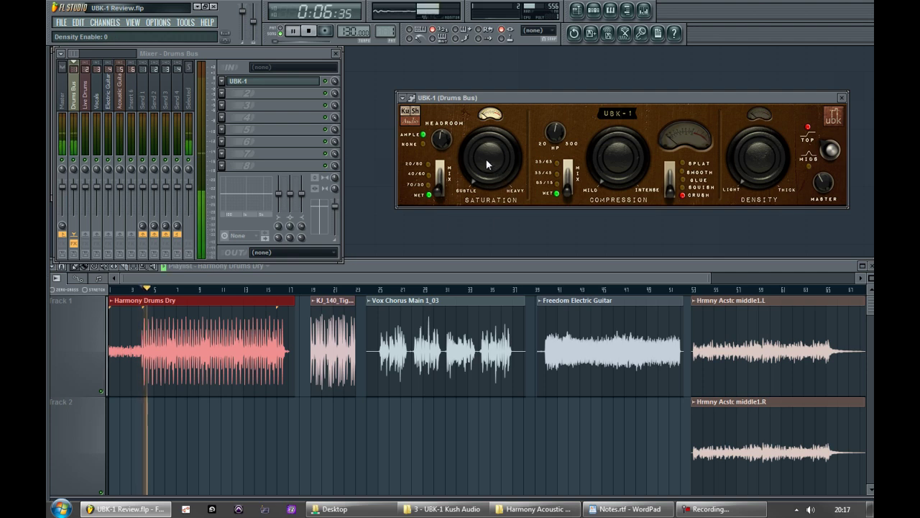
{"action": "left_click_drag", "start_coordinate": [494, 175], "coordinate": [475, 128]}
{"action": "left_click_drag", "start_coordinate": [480, 90], "coordinate": [487, 139]}
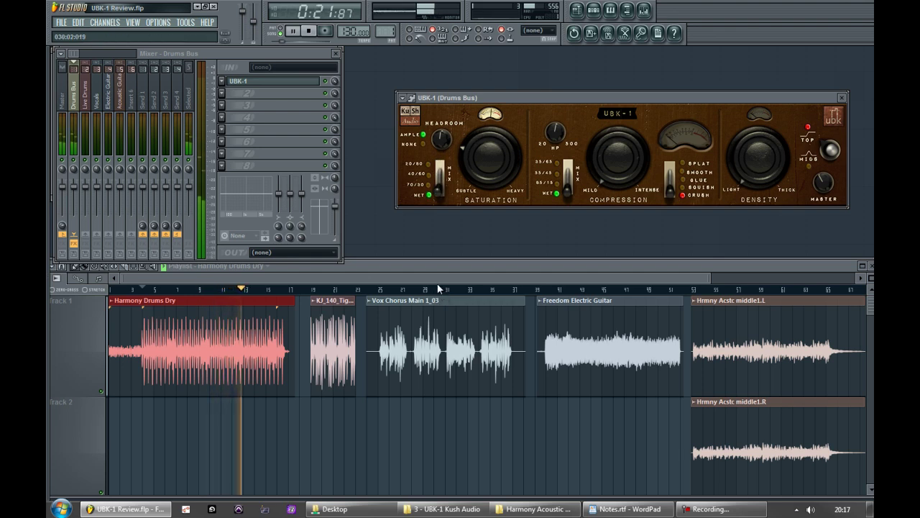
{"action": "key", "text": "space"}
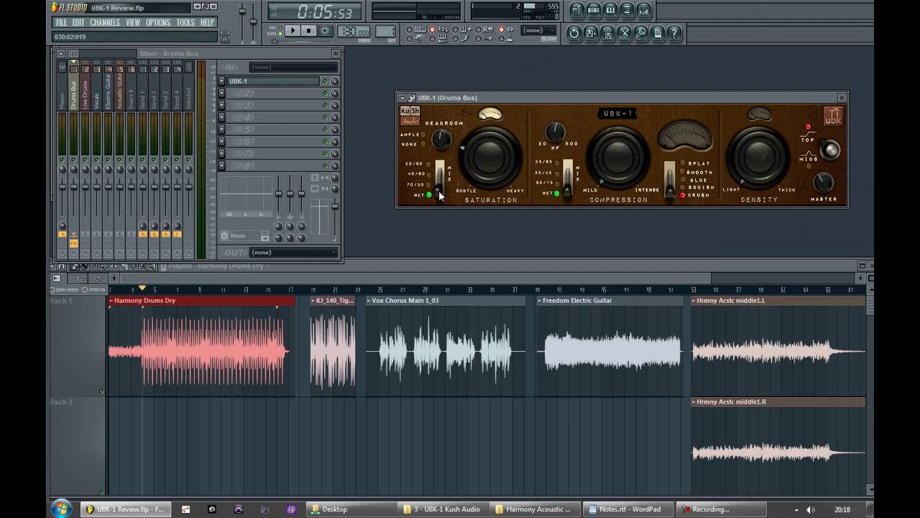
- Compare saturation mix blends, settle on 70/30, and raise the compression HP to 0.3
{"action": "left_click_drag", "start_coordinate": [440, 193], "coordinate": [440, 201]}
{"action": "left_click_drag", "start_coordinate": [442, 164], "coordinate": [445, 193]}
{"action": "mouse_move", "coordinate": [437, 192]}
{"action": "left_mouse_down"}
{"action": "mouse_move", "coordinate": [449, 143]}
{"action": "mouse_move", "coordinate": [436, 202]}
{"action": "mouse_move", "coordinate": [441, 176]}
{"action": "mouse_move", "coordinate": [441, 185]}
{"action": "left_mouse_up"}
{"action": "key", "text": "space"}
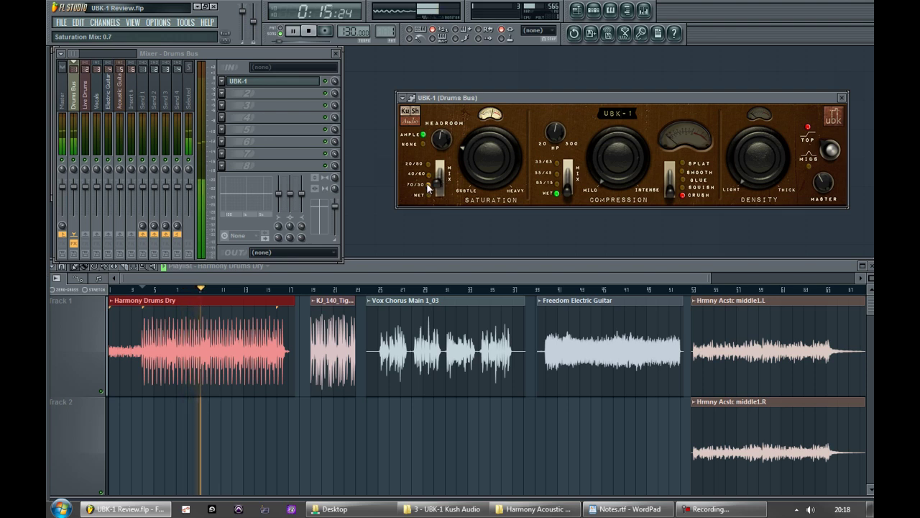
{"action": "left_click", "coordinate": [416, 186]}
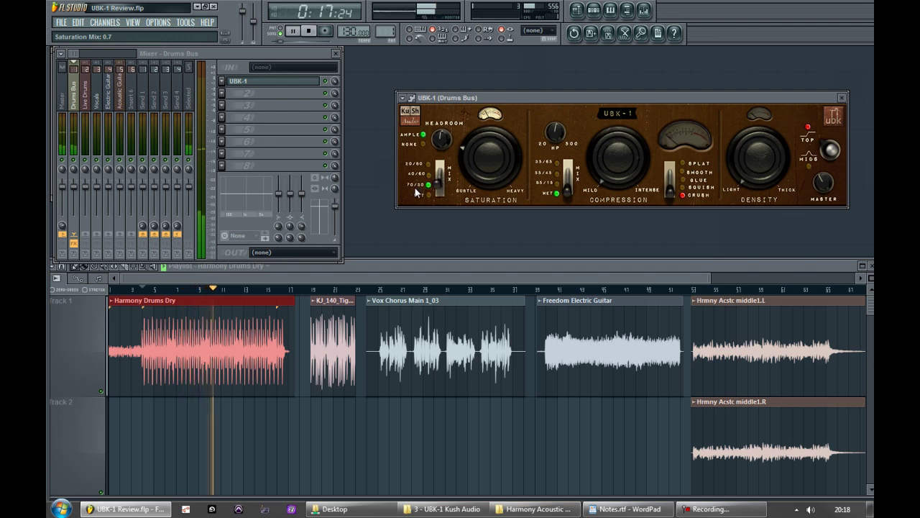
{"action": "key", "text": "space"}
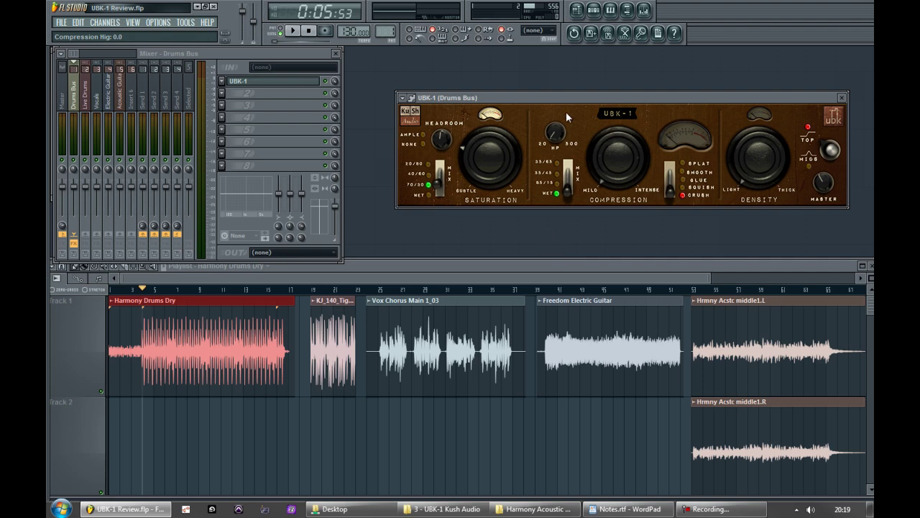
{"action": "left_click_drag", "start_coordinate": [559, 144], "coordinate": [669, 180]}
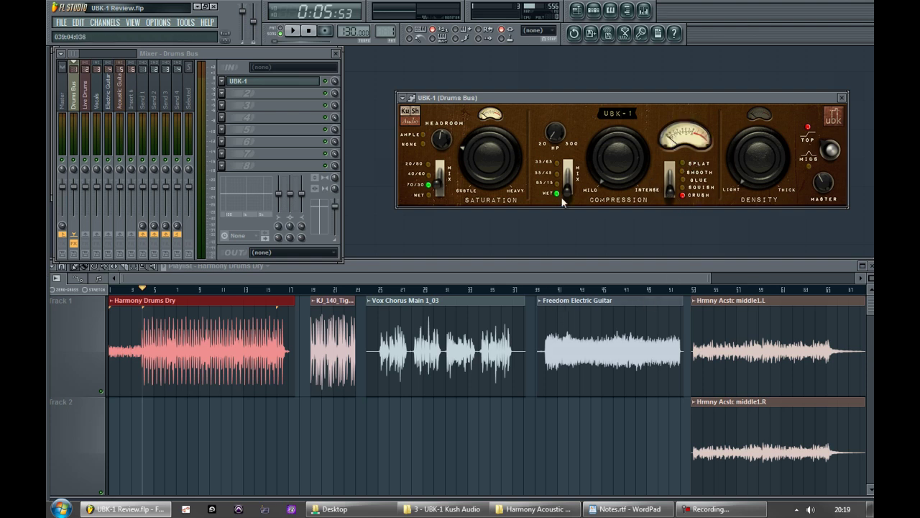
- Set the master output to 0.3, sweep Compression up to 0.6, then reduce it to about half
{"action": "key", "text": "space"}
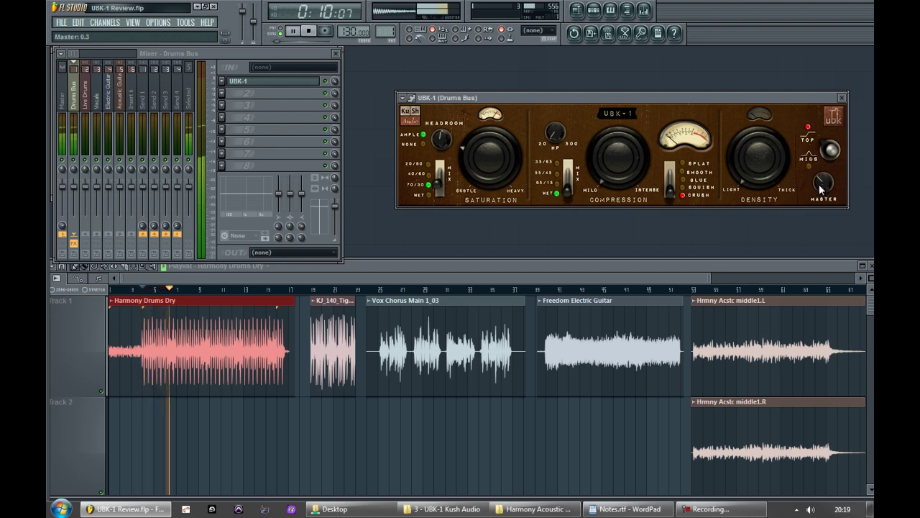
{"action": "left_click_drag", "start_coordinate": [825, 184], "coordinate": [818, 199]}
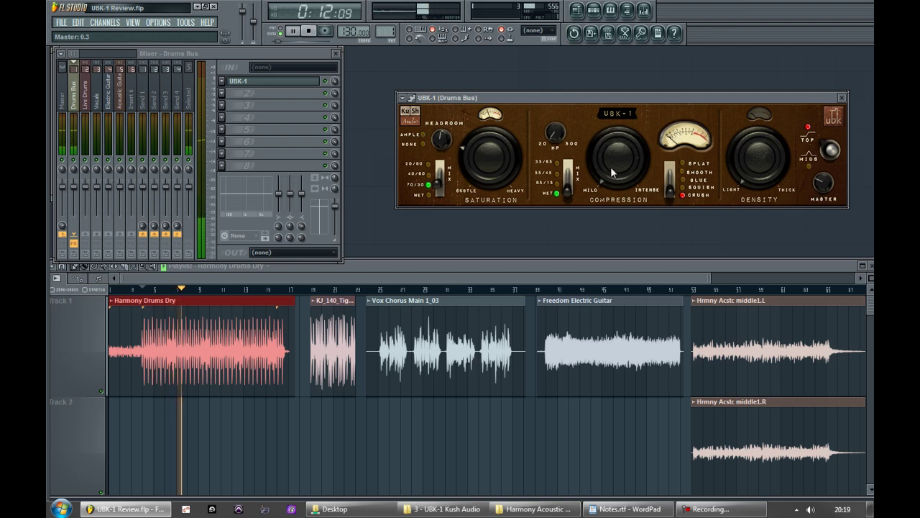
{"action": "left_click_drag", "start_coordinate": [607, 158], "coordinate": [594, 123]}
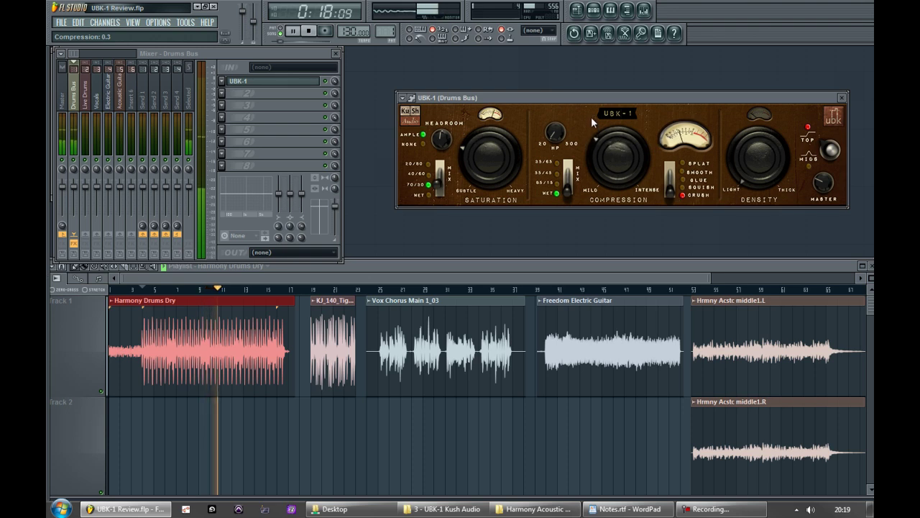
{"action": "left_click_drag", "start_coordinate": [591, 116], "coordinate": [626, 21]}
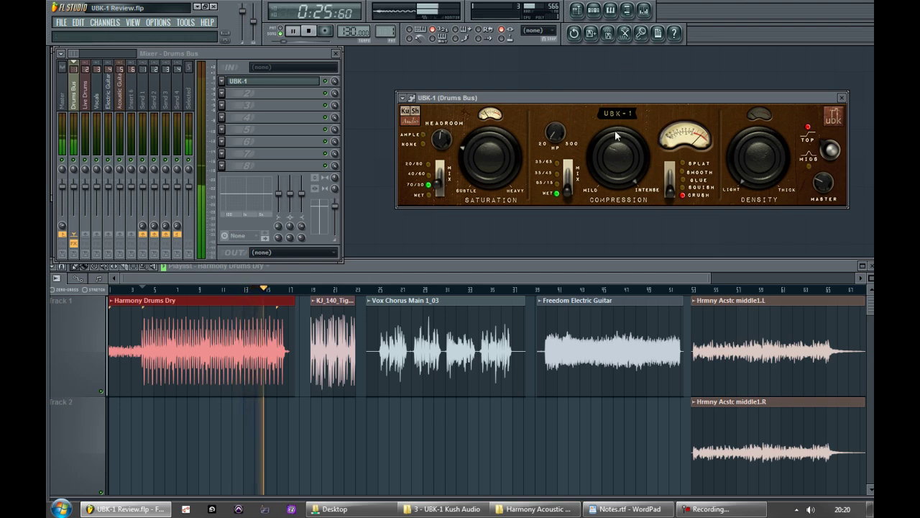
{"action": "key", "text": "space"}
{"action": "left_click_drag", "start_coordinate": [614, 130], "coordinate": [616, 201]}
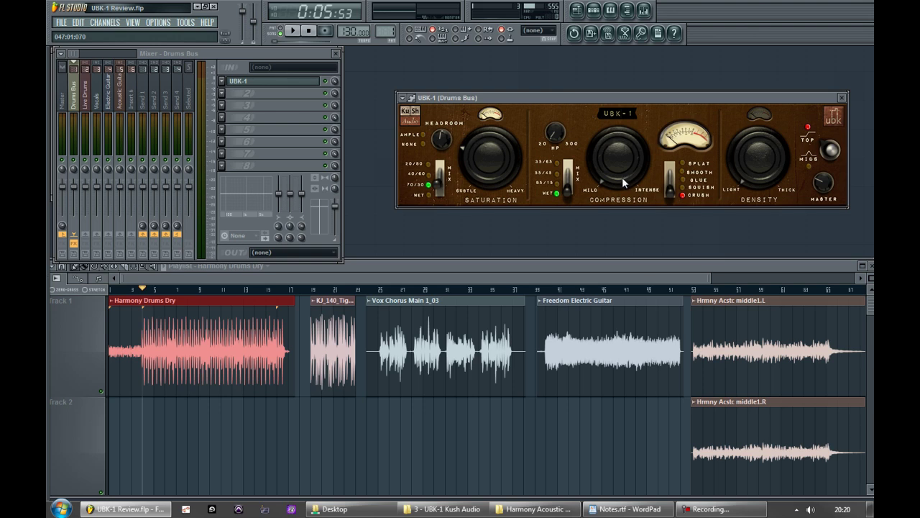
- Sweep Compression between 0.1 and 1.0 on the drums, settle near 0.2, and take the mix off Wet
{"action": "left_click_drag", "start_coordinate": [622, 177], "coordinate": [595, 99]}
{"action": "left_click_drag", "start_coordinate": [623, 118], "coordinate": [623, 116]}
{"action": "key", "text": "space"}
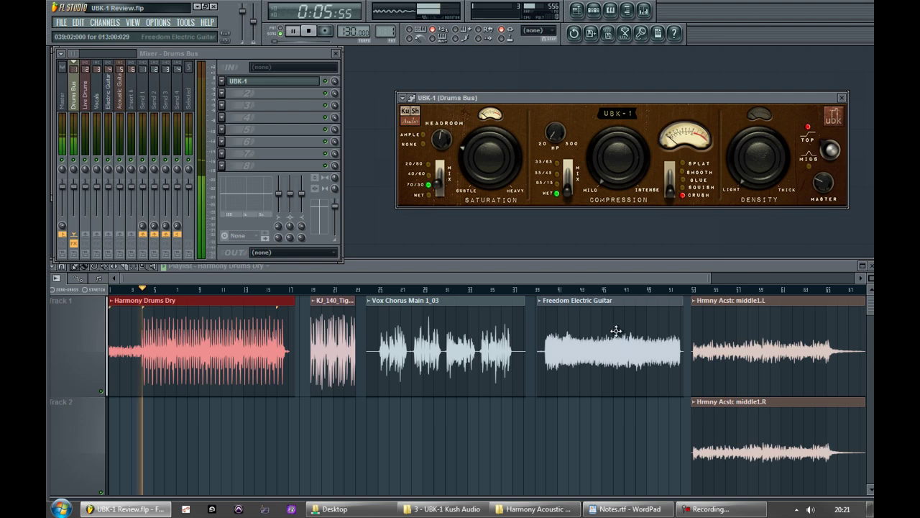
{"action": "left_click_drag", "start_coordinate": [625, 151], "coordinate": [617, 200]}
{"action": "left_click_drag", "start_coordinate": [609, 149], "coordinate": [601, 24]}
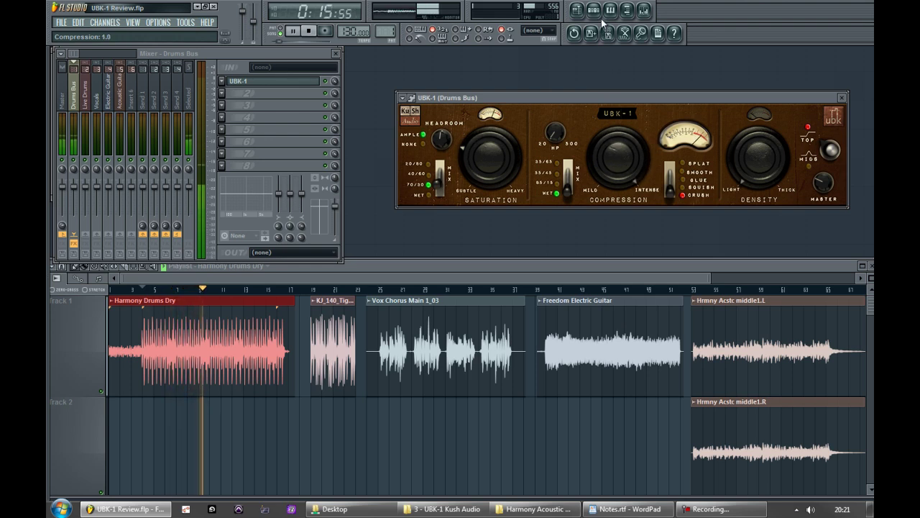
{"action": "left_click_drag", "start_coordinate": [602, 24], "coordinate": [596, 121]}
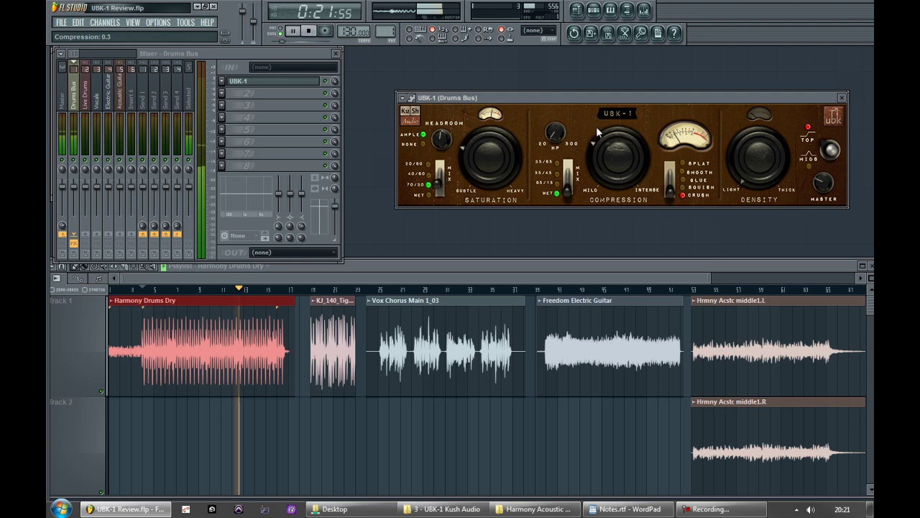
{"action": "left_click", "coordinate": [569, 181]}
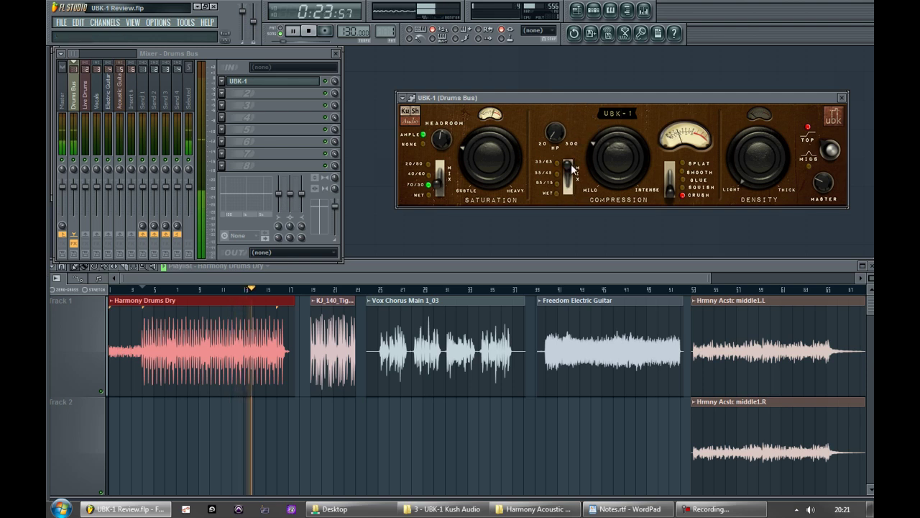
- Set the compression mix to 0.5, A/B the stage, switch to SQUISH, and raise Compression to 0.3
{"action": "left_click", "coordinate": [569, 179]}
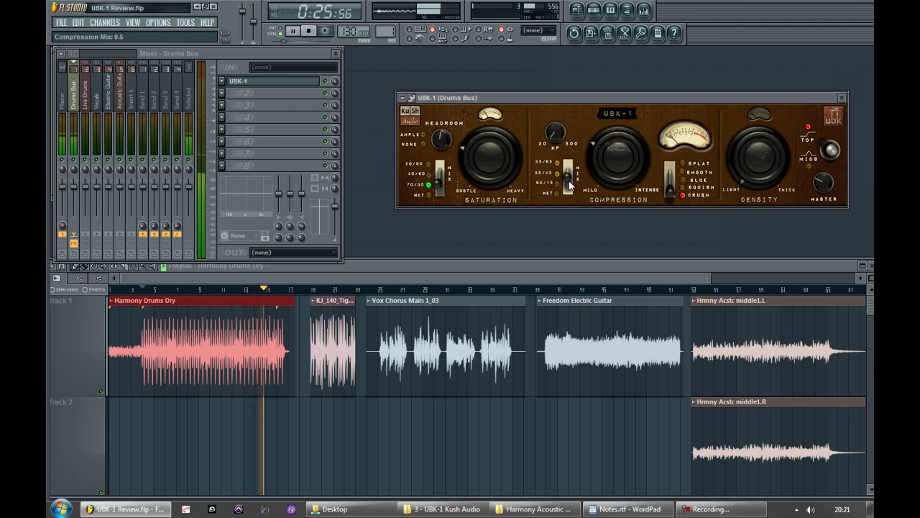
{"action": "left_click", "coordinate": [674, 144]}
{"action": "left_click", "coordinate": [673, 140]}
{"action": "key", "text": "space"}
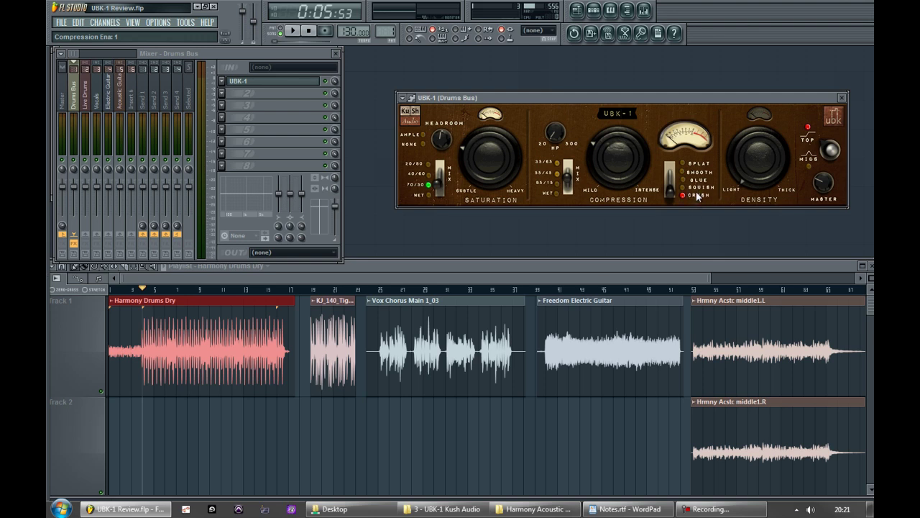
{"action": "left_click", "coordinate": [697, 189]}
{"action": "key", "text": "space"}
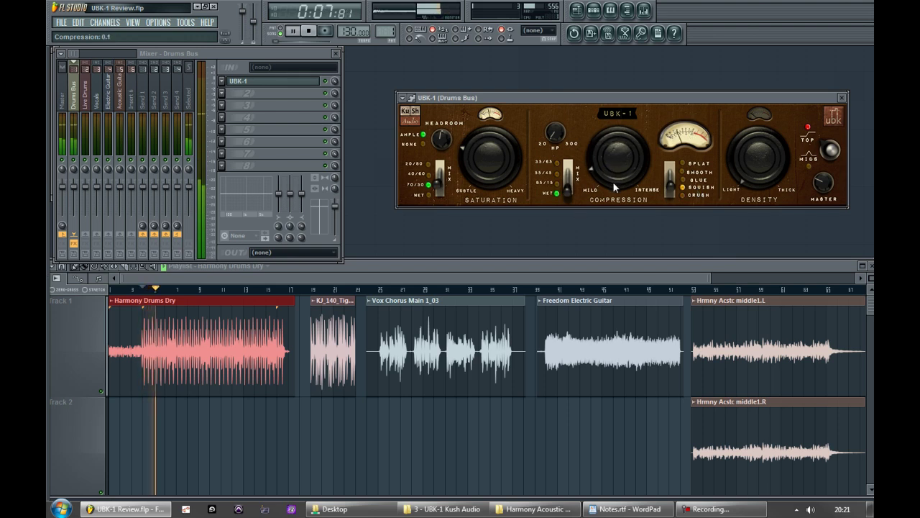
{"action": "left_click_drag", "start_coordinate": [612, 181], "coordinate": [637, 163]}
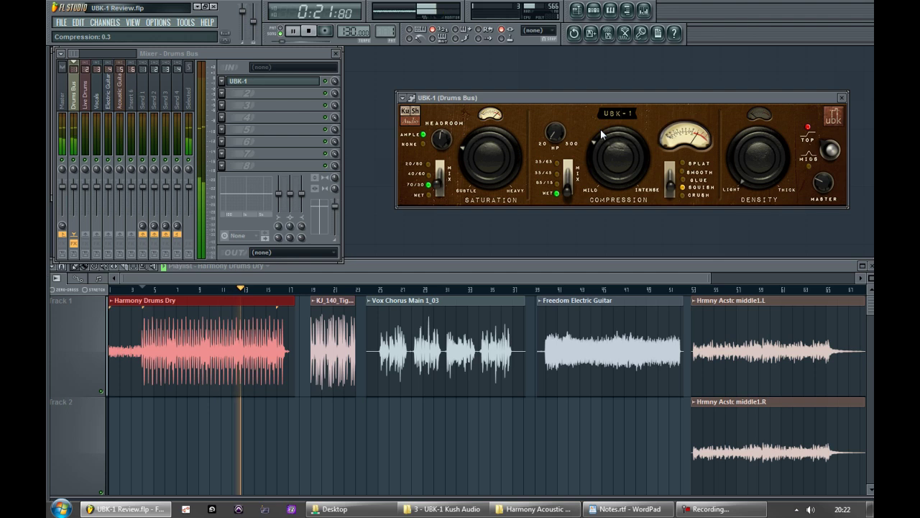
{"action": "key", "text": "space"}
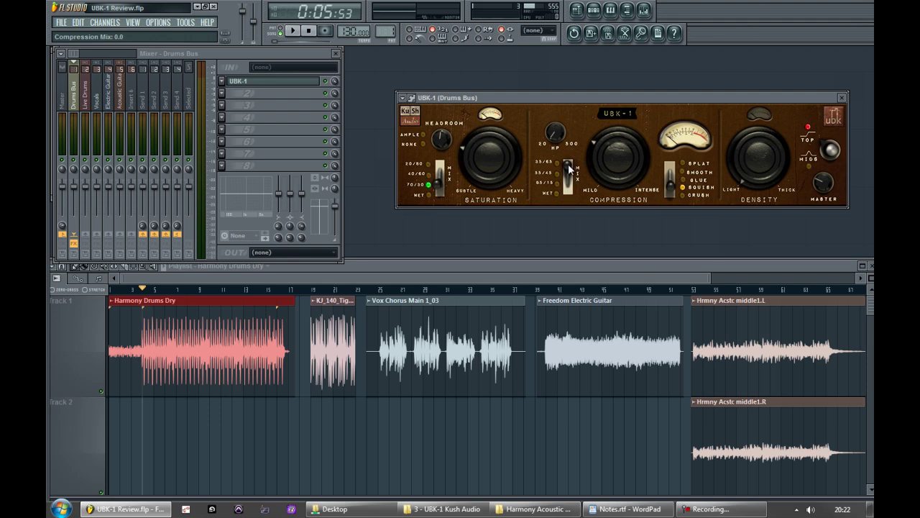
- Compare compression mix blends between 0.1 and 0.4 on the drums, settling at 0.2
{"action": "key", "text": "space"}
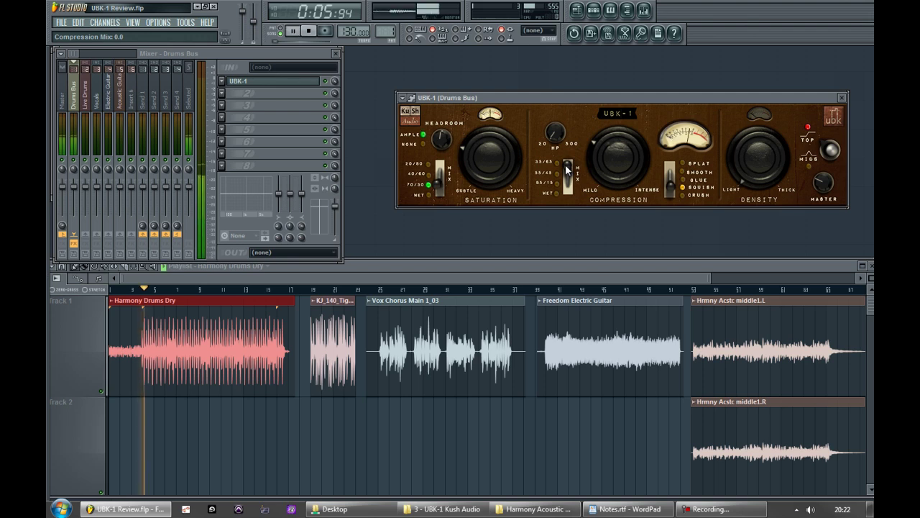
{"action": "left_click_drag", "start_coordinate": [566, 169], "coordinate": [568, 188]}
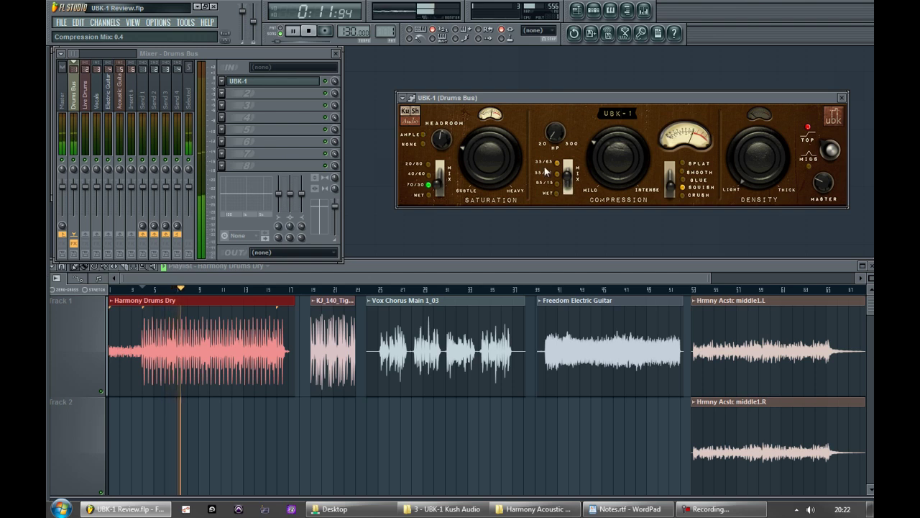
{"action": "left_click_drag", "start_coordinate": [566, 186], "coordinate": [555, 183]}
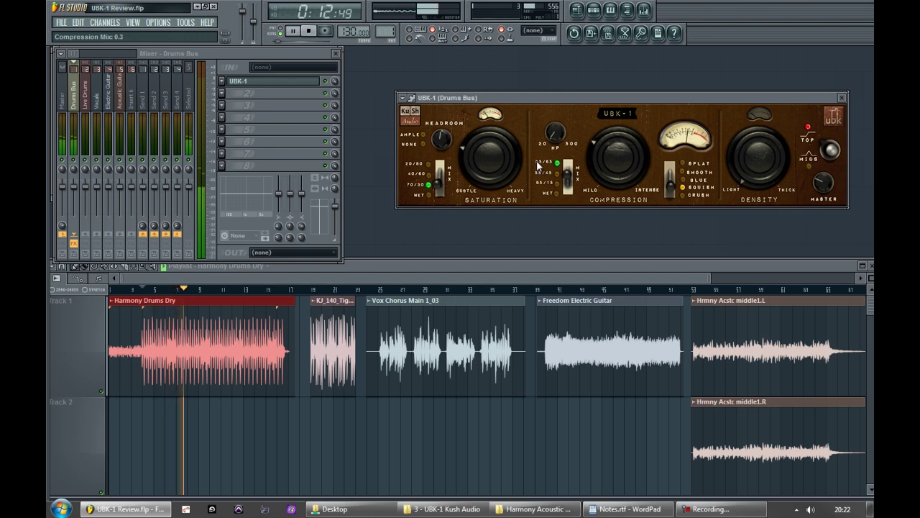
{"action": "left_click", "coordinate": [567, 176]}
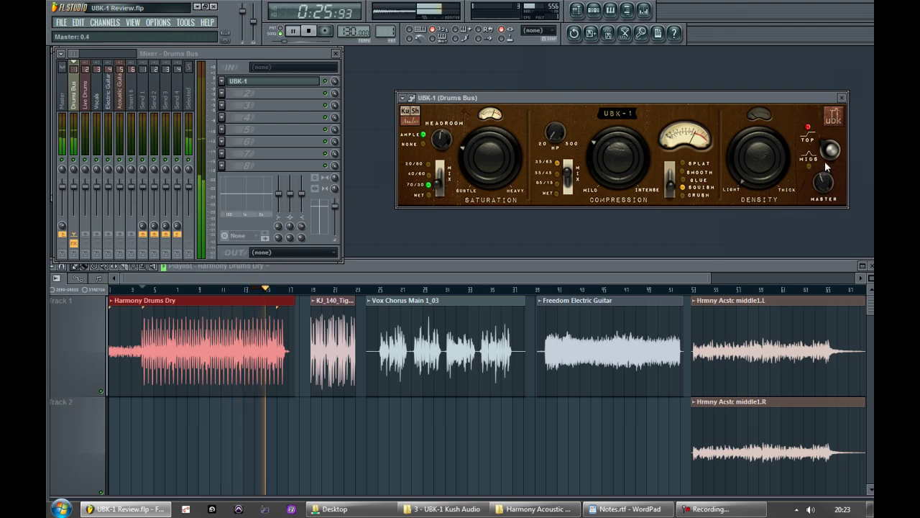
{"action": "key", "text": "space"}
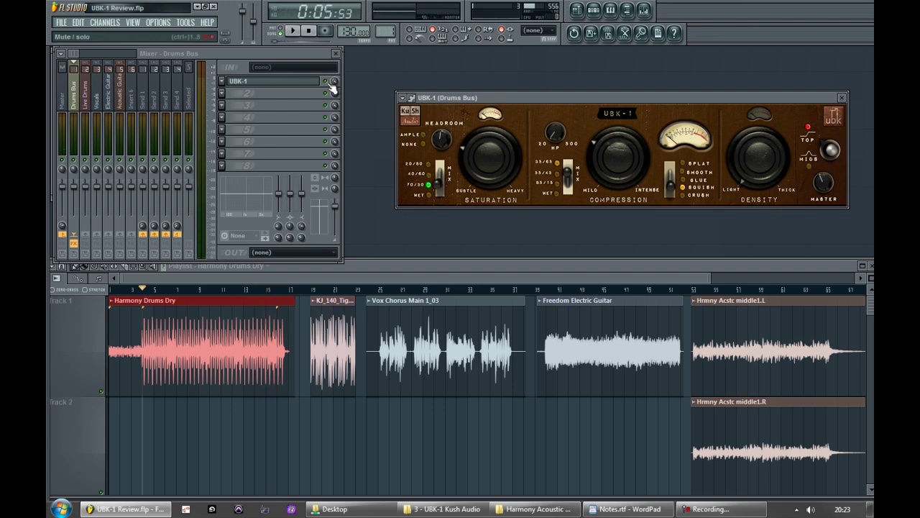
{"action": "key", "text": "space"}
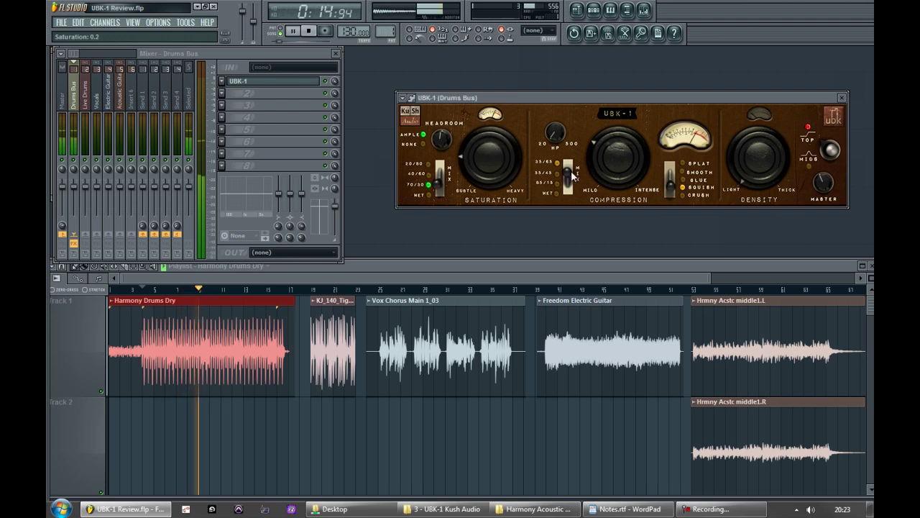
{"action": "scroll", "coordinate": [566, 171], "scroll_direction": "down", "scroll_amount": 1}
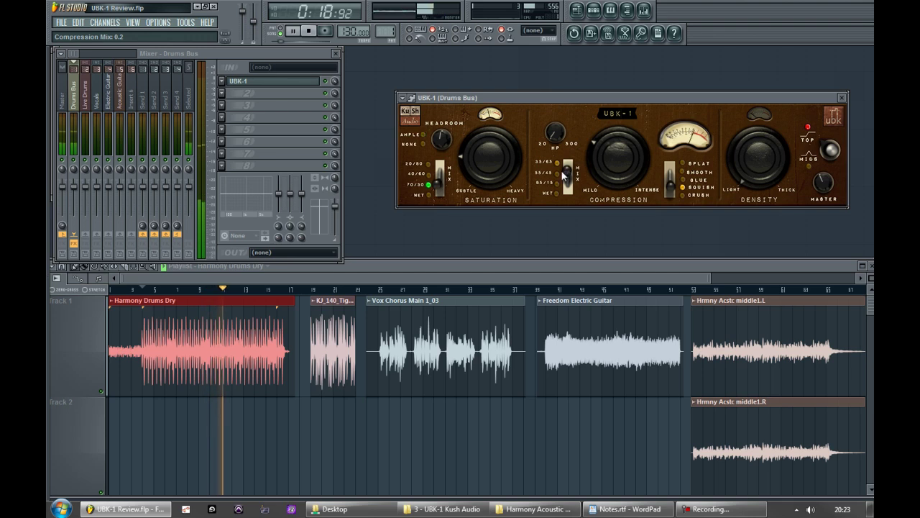
{"action": "key", "text": "space"}
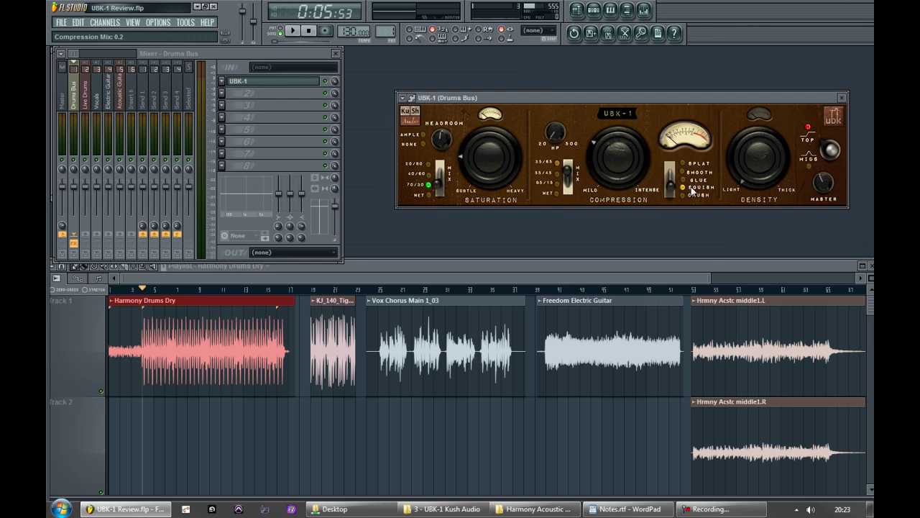
- Switch the compression texture to SMOOTH and sweep Compression up to 0.7, then back to 0.3
{"action": "key", "text": "space"}
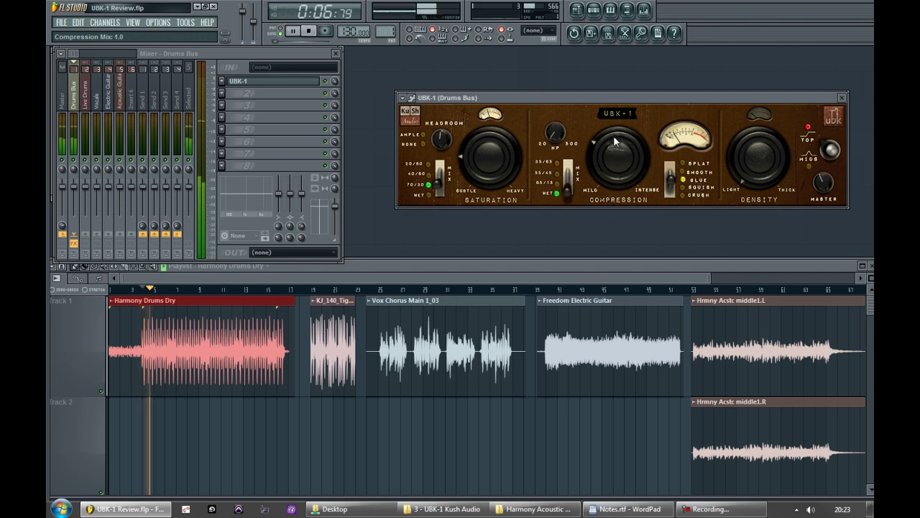
{"action": "mouse_move", "coordinate": [614, 138]}
{"action": "left_mouse_down"}
{"action": "mouse_move", "coordinate": [618, 165]}
{"action": "mouse_move", "coordinate": [613, 108]}
{"action": "mouse_move", "coordinate": [641, 40]}
{"action": "mouse_move", "coordinate": [626, 143]}
{"action": "left_mouse_up"}
{"action": "left_click", "coordinate": [670, 173]}
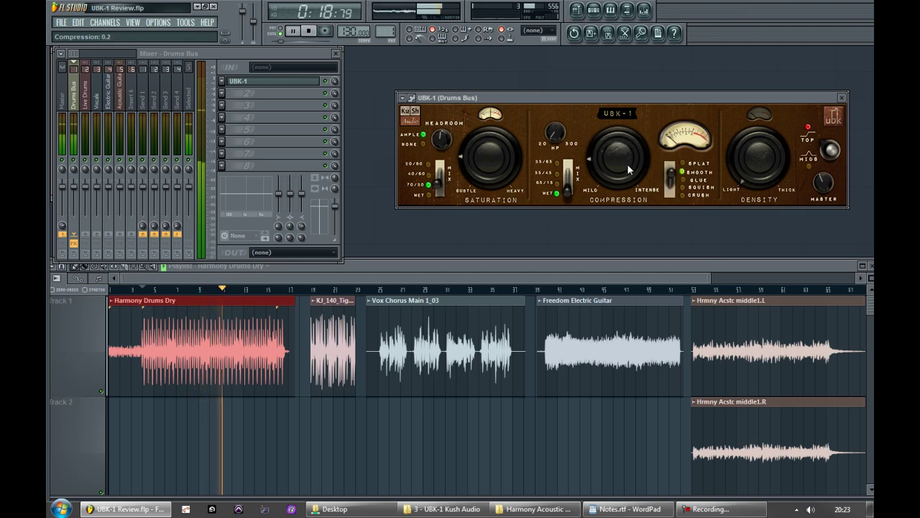
{"action": "left_click_drag", "start_coordinate": [629, 149], "coordinate": [637, 70]}
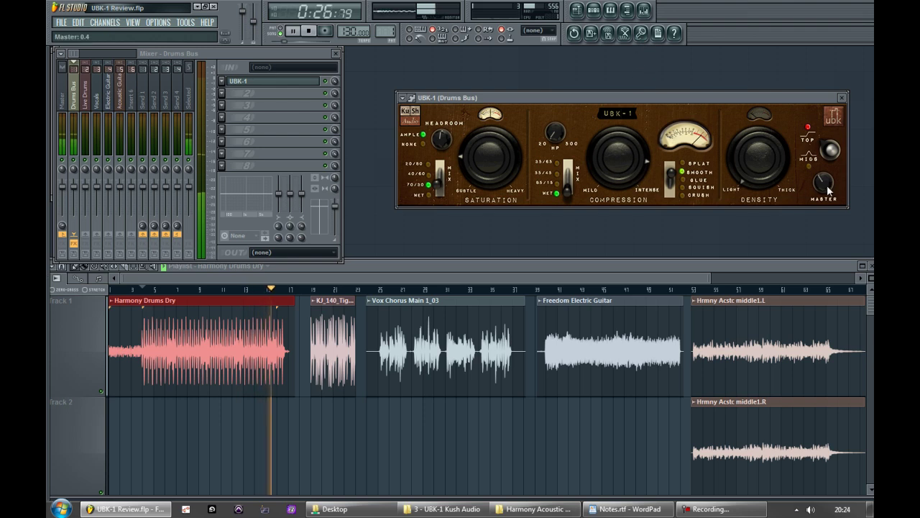
{"action": "left_click_drag", "start_coordinate": [600, 170], "coordinate": [602, 232]}
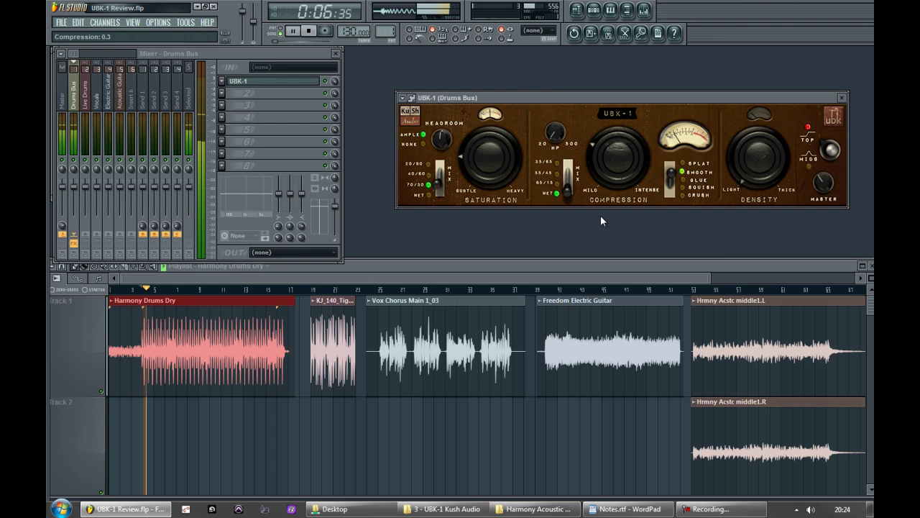
- Move the compression mix to 35/65, fine-tune it to about 0.5, and stop playback
{"action": "mouse_move", "coordinate": [567, 187]}
{"action": "left_mouse_down"}
{"action": "mouse_move", "coordinate": [568, 165]}
{"action": "mouse_move", "coordinate": [570, 179]}
{"action": "left_mouse_up"}
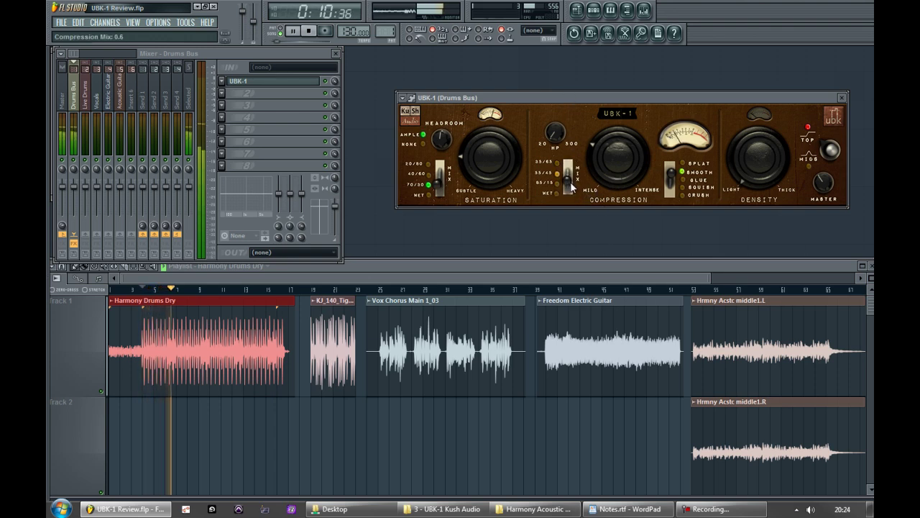
{"action": "scroll", "coordinate": [570, 181], "scroll_direction": "down", "scroll_amount": 1}
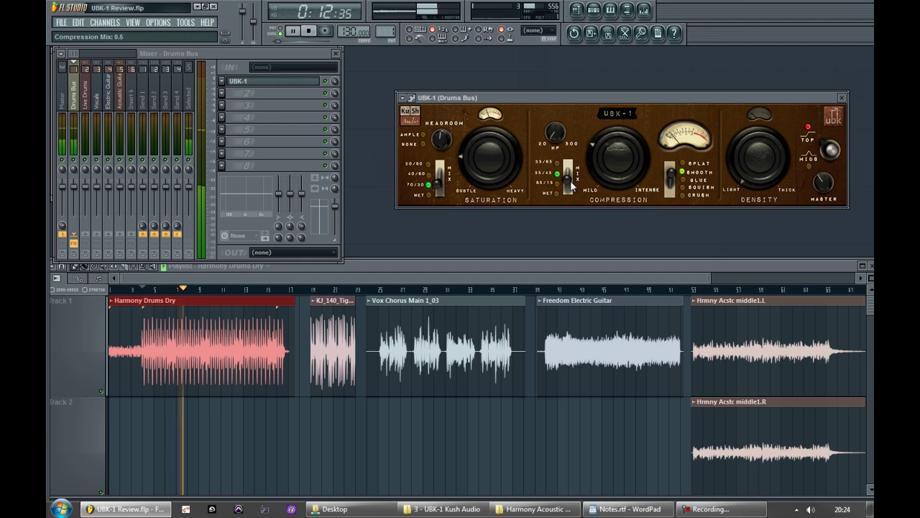
{"action": "scroll", "coordinate": [570, 181], "scroll_direction": "down", "scroll_amount": 1}
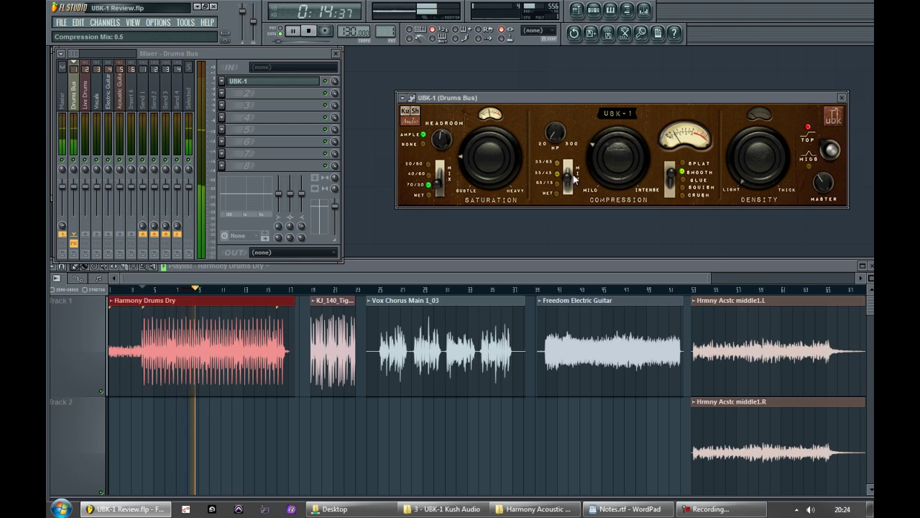
{"action": "scroll", "coordinate": [572, 174], "scroll_direction": "up", "scroll_amount": 1}
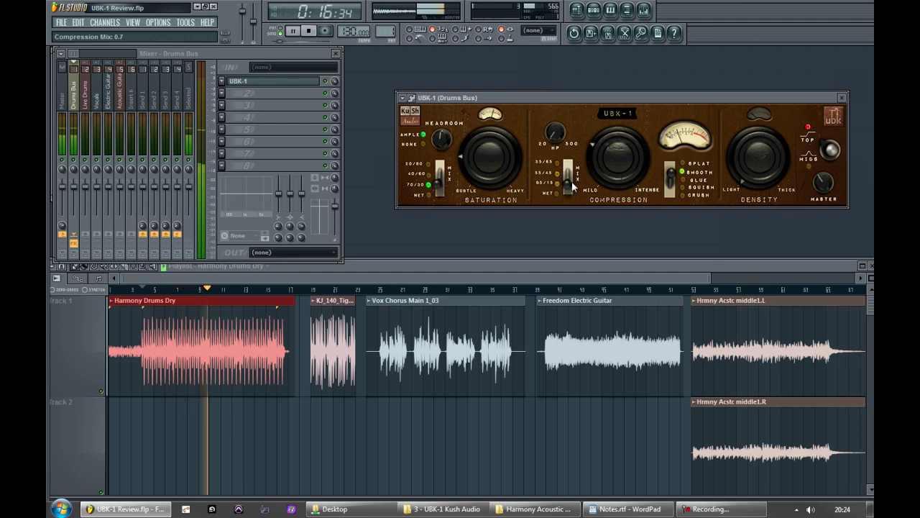
{"action": "key", "text": "space"}
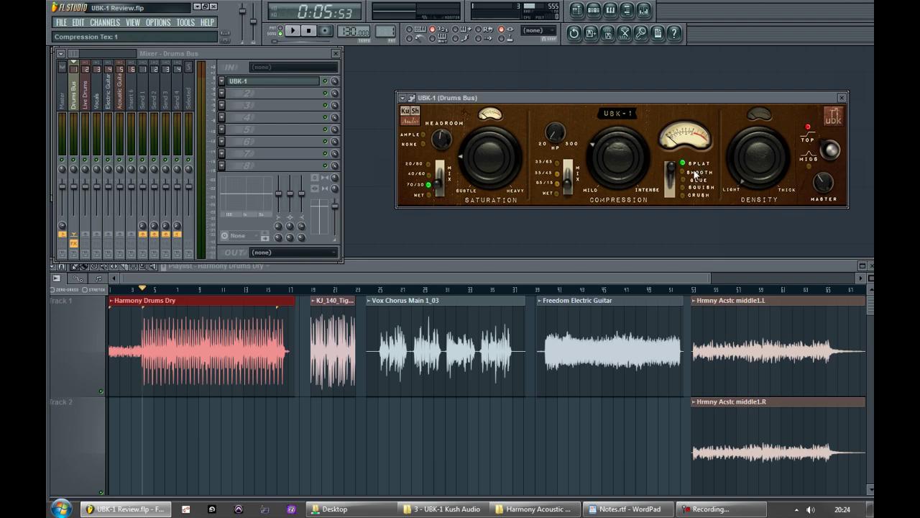
{"action": "key", "text": "space"}
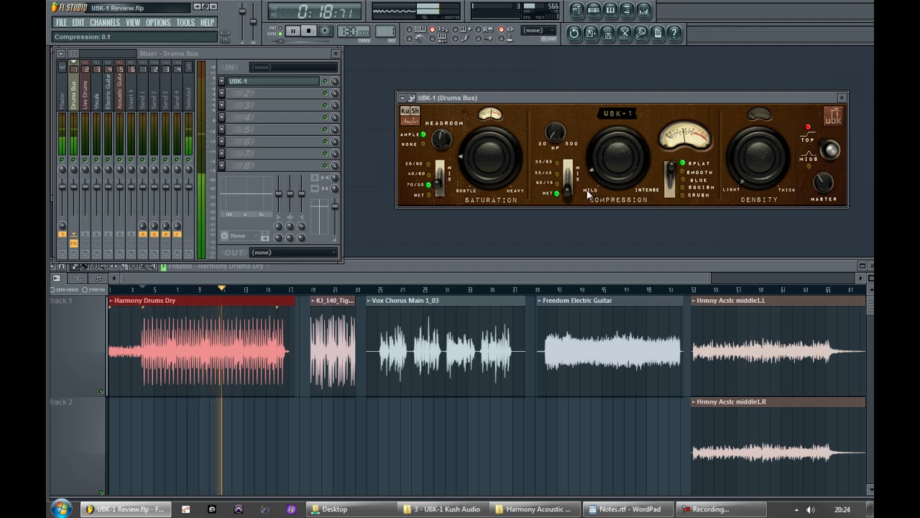
{"action": "left_click_drag", "start_coordinate": [569, 186], "coordinate": [570, 174]}
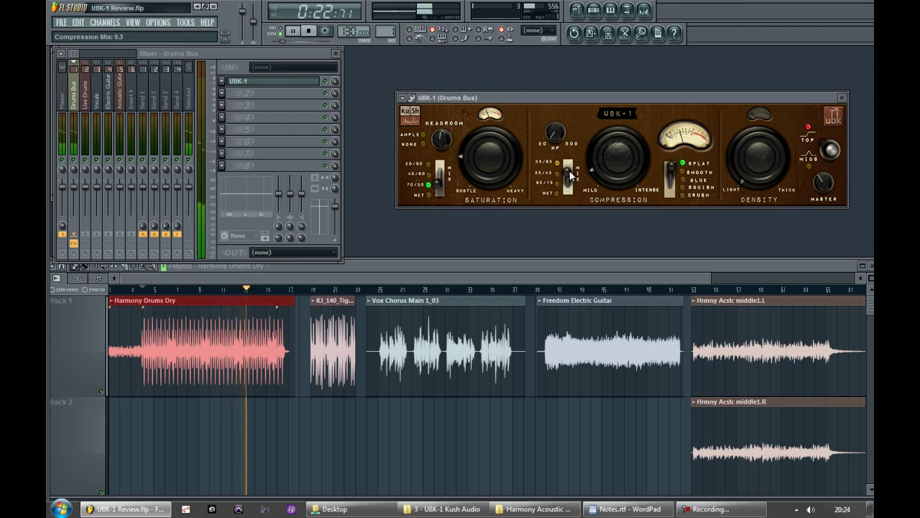
{"action": "left_click_drag", "start_coordinate": [834, 188], "coordinate": [827, 168]}
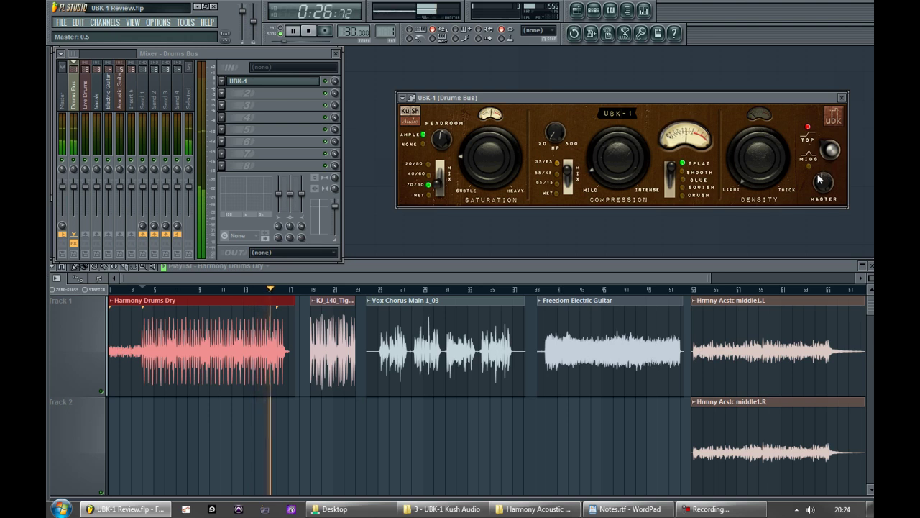
{"action": "key", "text": "space"}
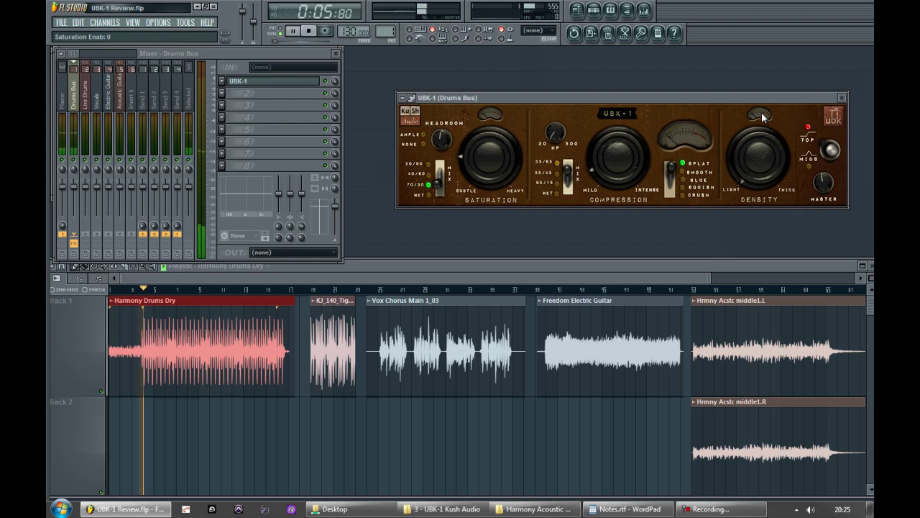
- Enable Density, raise it to 1.0, compare MIDS, settle on TOP, and stop playback
{"action": "left_click", "coordinate": [761, 112]}
{"action": "left_click_drag", "start_coordinate": [768, 160], "coordinate": [782, 44]}
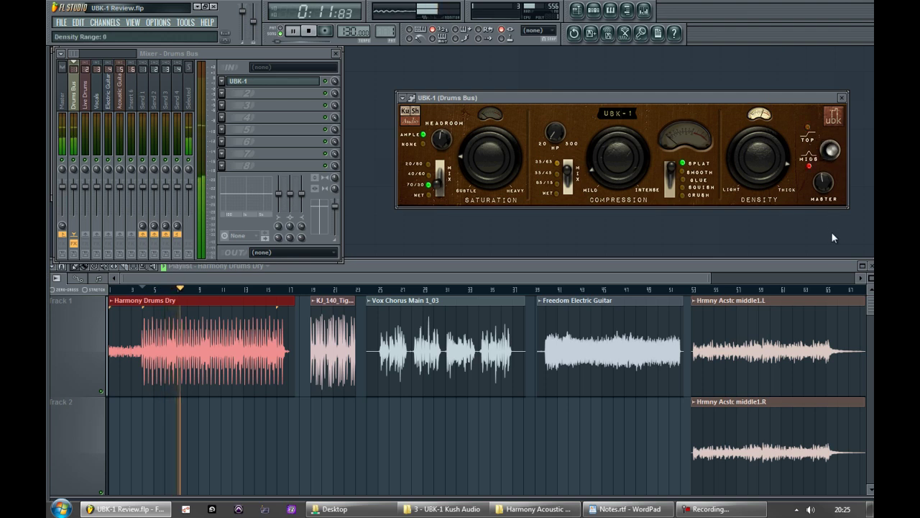
{"action": "left_click", "coordinate": [833, 177]}
{"action": "left_click_drag", "start_coordinate": [766, 162], "coordinate": [766, 128]}
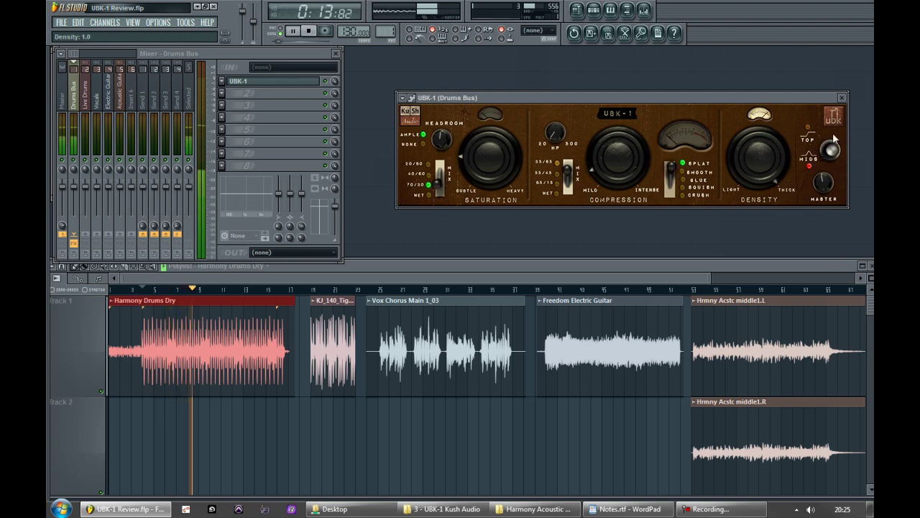
{"action": "left_click_drag", "start_coordinate": [836, 144], "coordinate": [838, 48]}
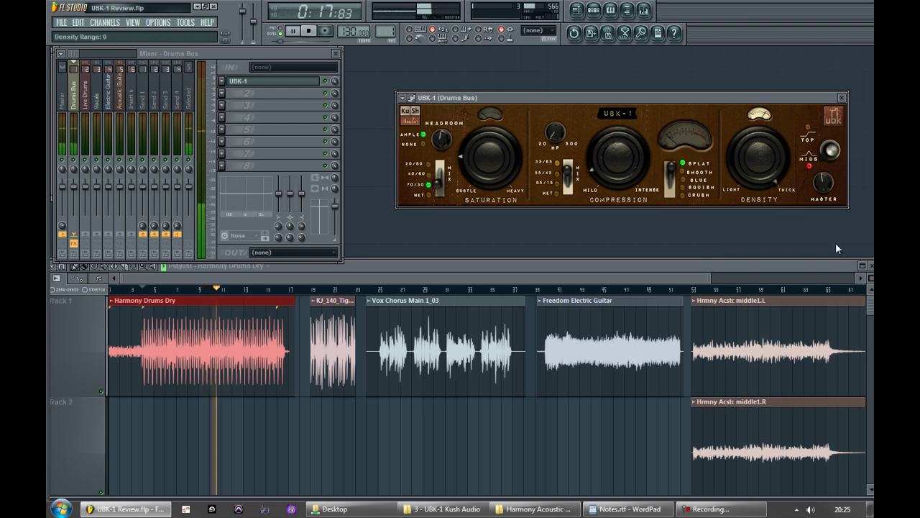
{"action": "left_click", "coordinate": [830, 152]}
{"action": "left_click_drag", "start_coordinate": [830, 152], "coordinate": [830, 26]}
{"action": "key", "text": "space"}
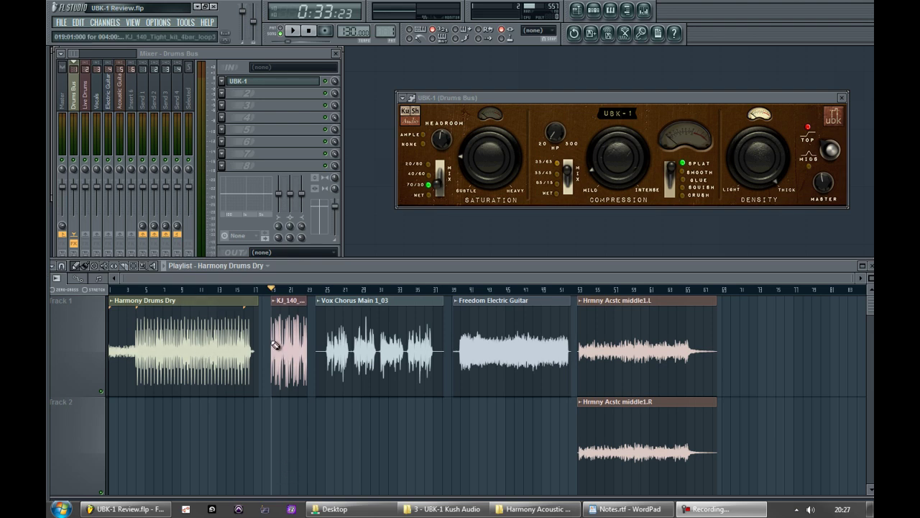
- Audition the KJ_140 drum loop and load Kush UBK-1 onto the Live Drums track
{"action": "scroll", "coordinate": [276, 363], "scroll_direction": "up", "scroll_amount": 3}
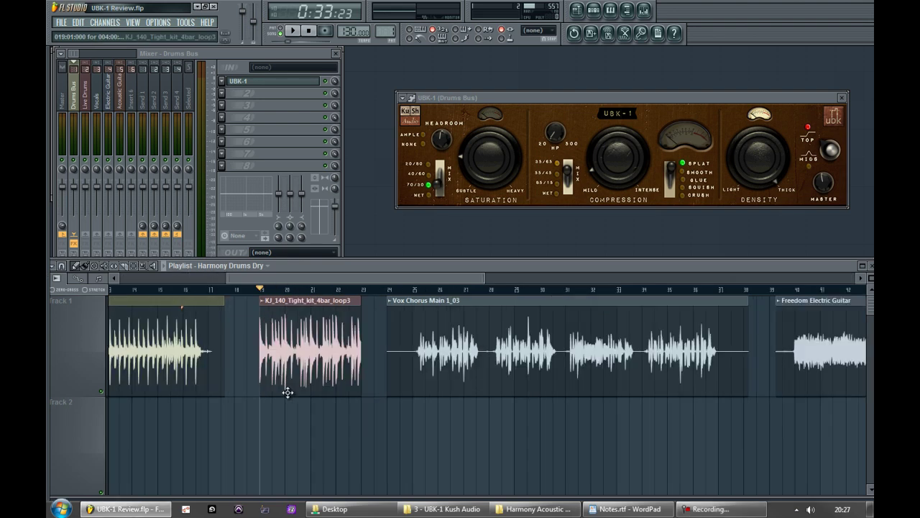
{"action": "key", "text": "space"}
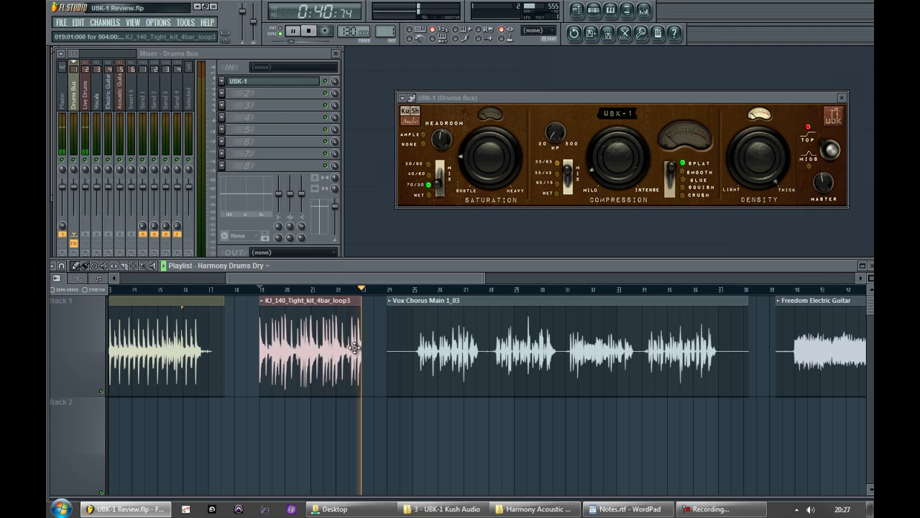
{"action": "key", "text": "space"}
{"action": "left_click", "coordinate": [92, 105]}
{"action": "left_click", "coordinate": [250, 83]}
{"action": "mouse_move", "coordinate": [237, 93]}
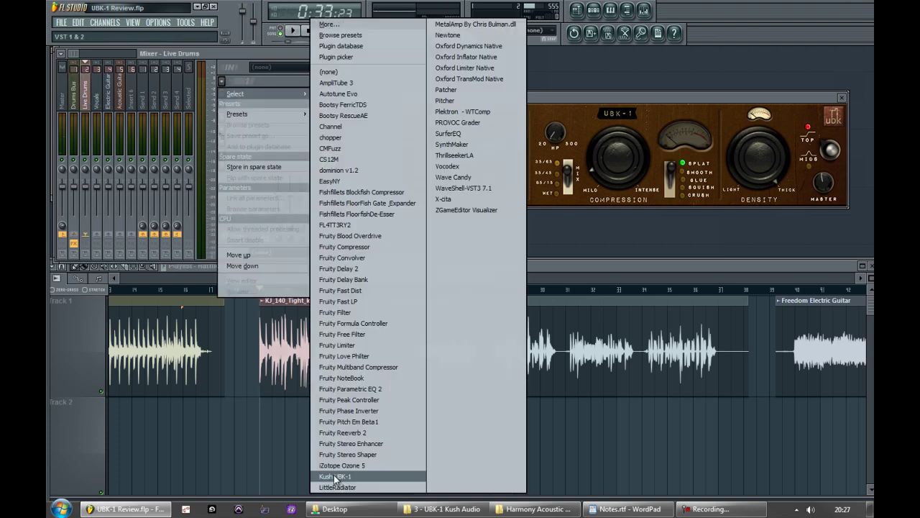
{"action": "left_click", "coordinate": [335, 477]}
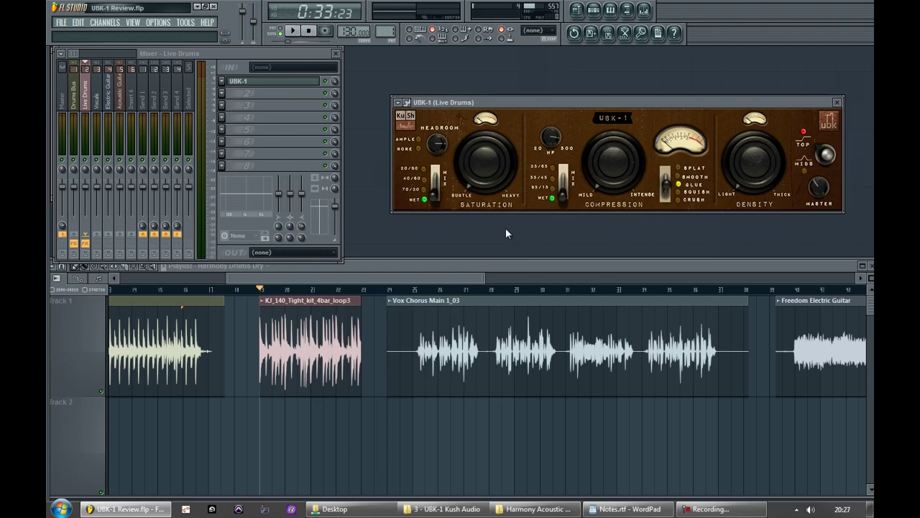
- Play through UBK-1, lower Headroom from 0.8 to 0.5, and loop bars 19–23
{"action": "key", "text": "space"}
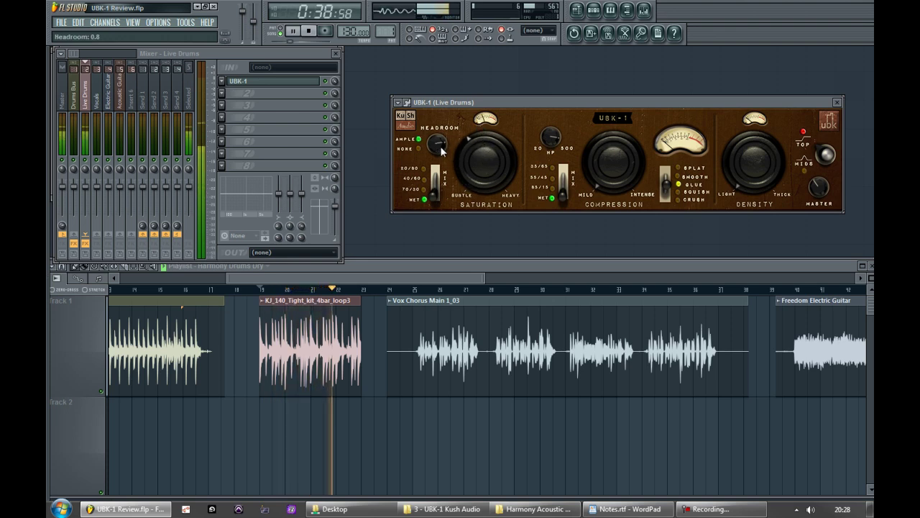
{"action": "left_click_drag", "start_coordinate": [441, 155], "coordinate": [439, 169]}
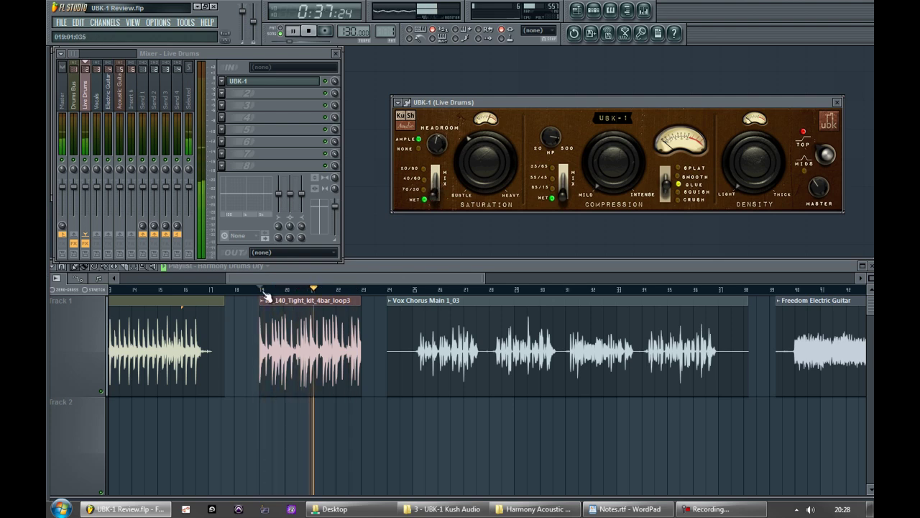
{"action": "left_click_drag", "start_coordinate": [263, 290], "coordinate": [363, 290]}
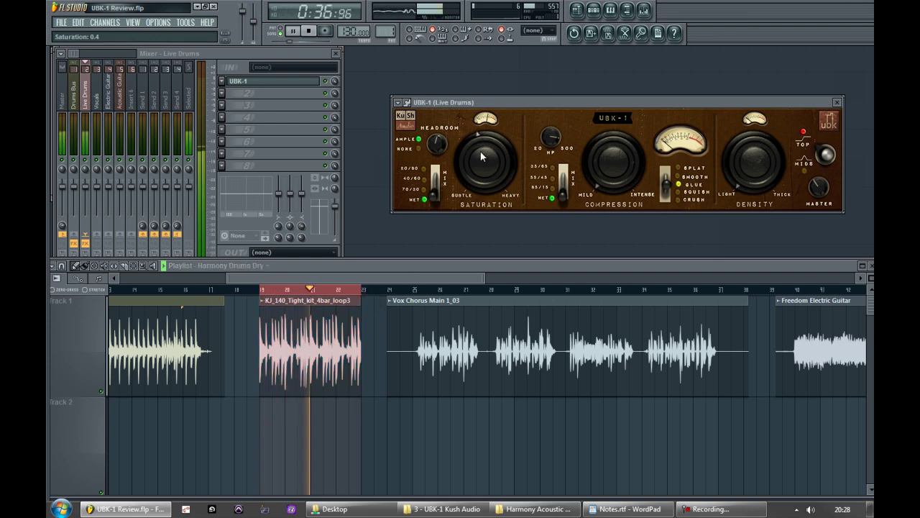
- Turn Saturation down from 0.5 and blend it to a 70/30 mix
{"action": "left_click_drag", "start_coordinate": [480, 141], "coordinate": [482, 163]}
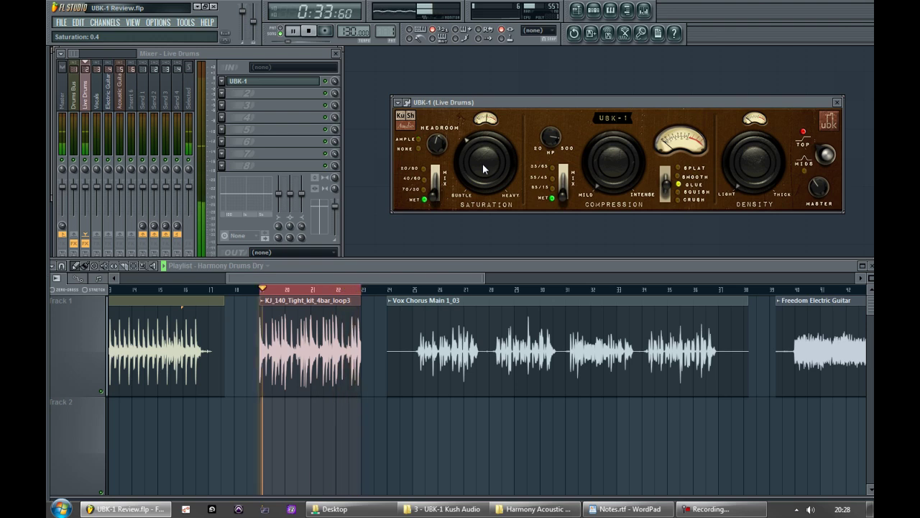
{"action": "left_click_drag", "start_coordinate": [482, 163], "coordinate": [497, 184]}
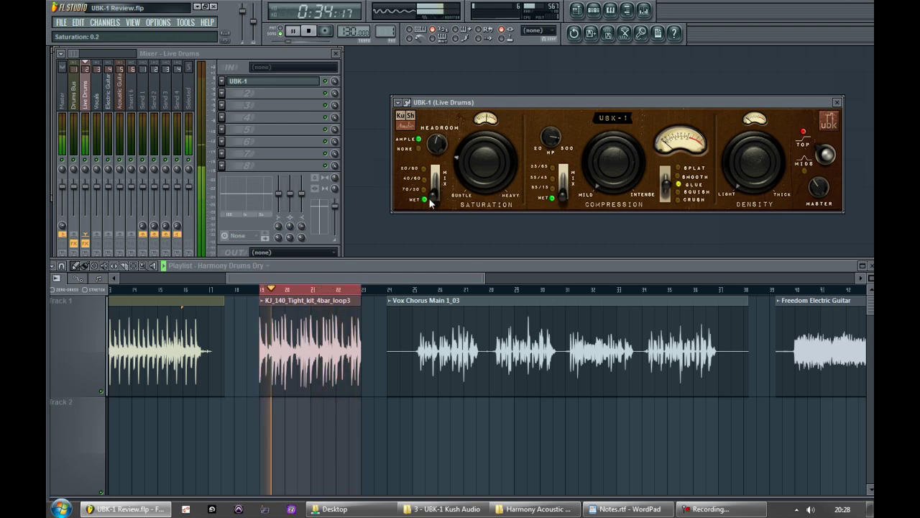
{"action": "mouse_move", "coordinate": [430, 204]}
{"action": "left_mouse_down"}
{"action": "mouse_move", "coordinate": [436, 151]}
{"action": "mouse_move", "coordinate": [437, 189]}
{"action": "left_mouse_up"}
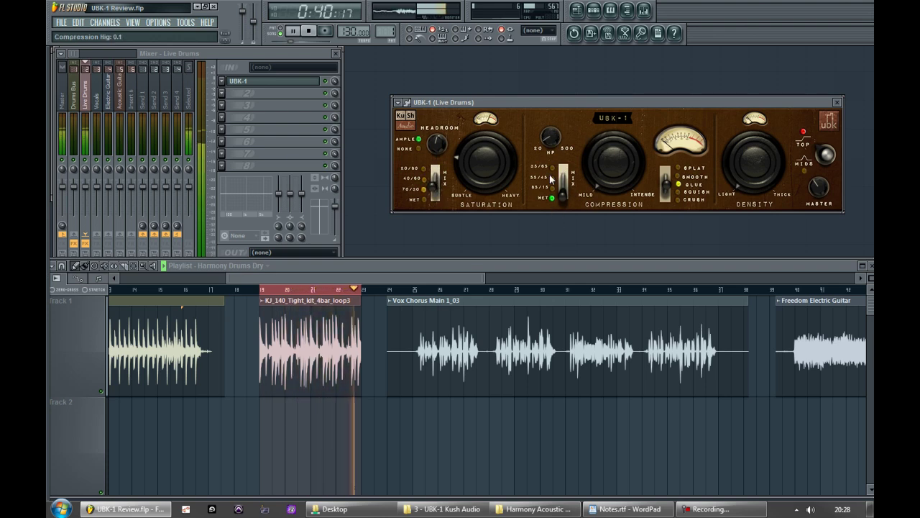
- Raise compression high-pass to 0.5 and Compression to 0.4, settling on the SMOOTH texture after trying the others
{"action": "left_click_drag", "start_coordinate": [543, 152], "coordinate": [574, 52]}
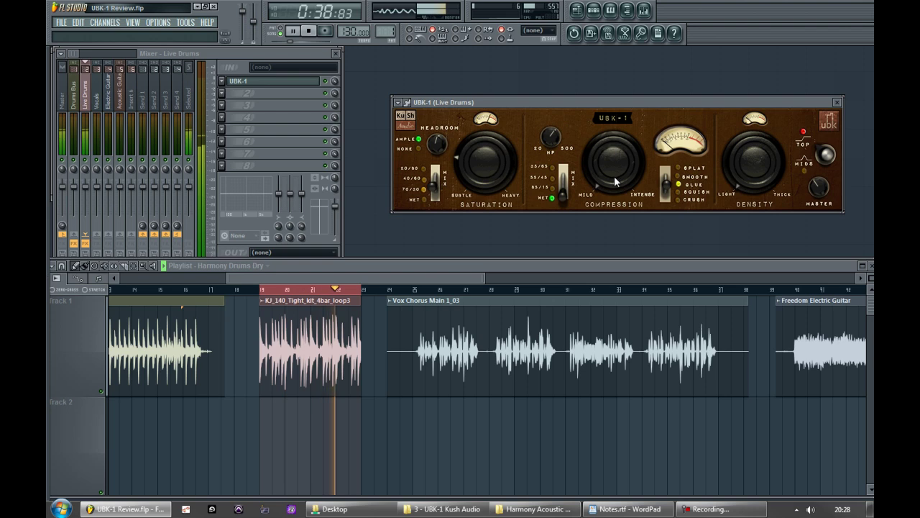
{"action": "left_click_drag", "start_coordinate": [613, 178], "coordinate": [603, 113]}
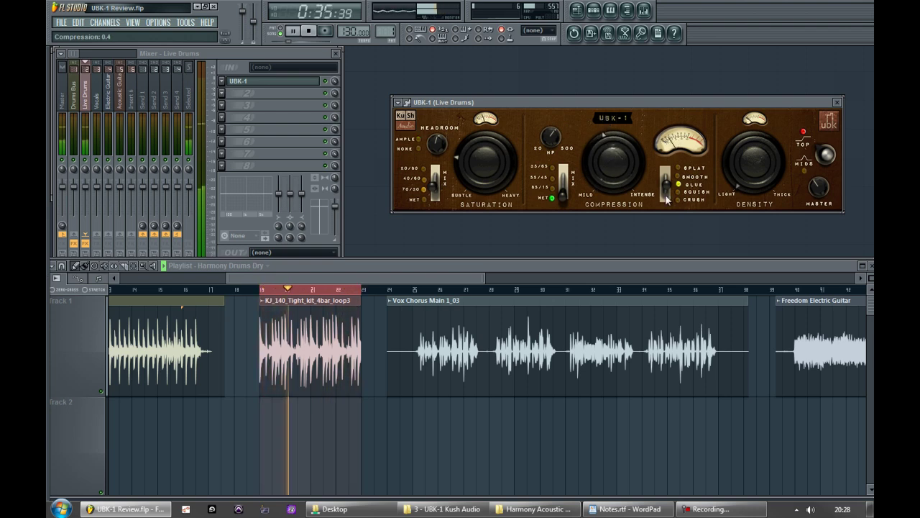
{"action": "left_click", "coordinate": [694, 194]}
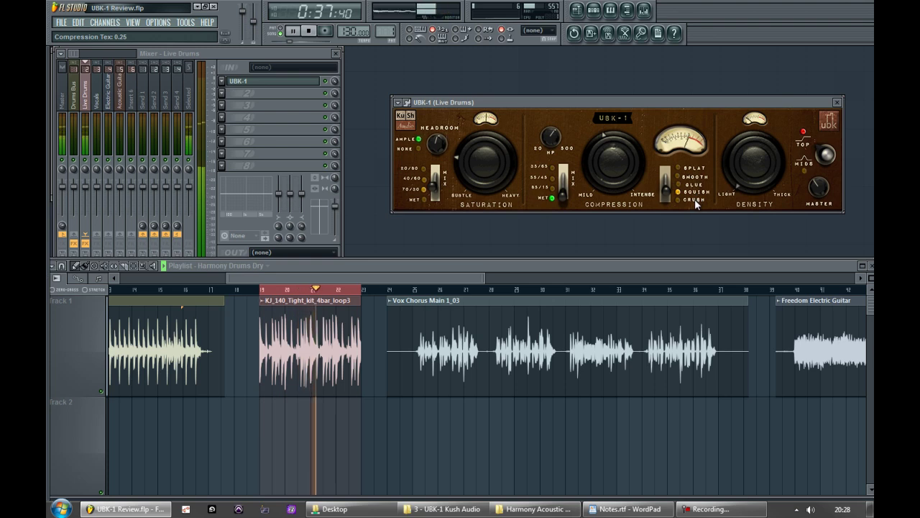
{"action": "left_click", "coordinate": [694, 202]}
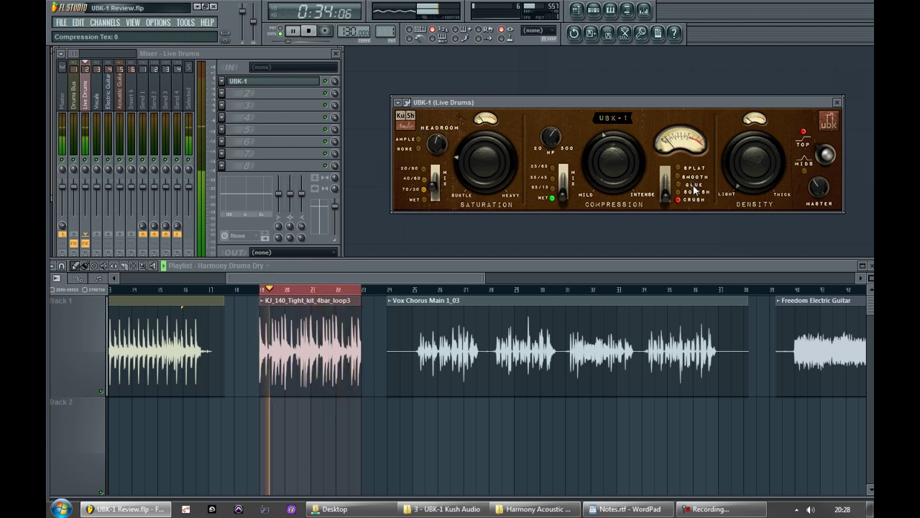
{"action": "left_click", "coordinate": [690, 184]}
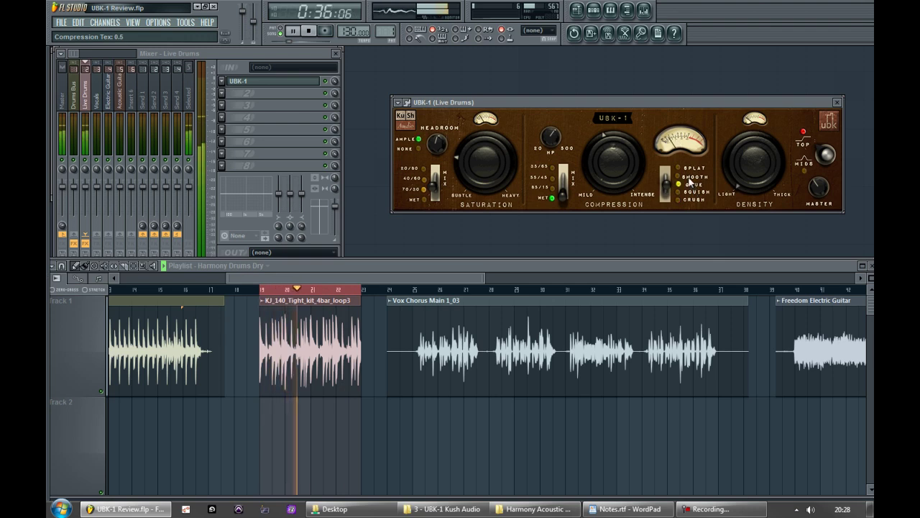
{"action": "left_click", "coordinate": [691, 177]}
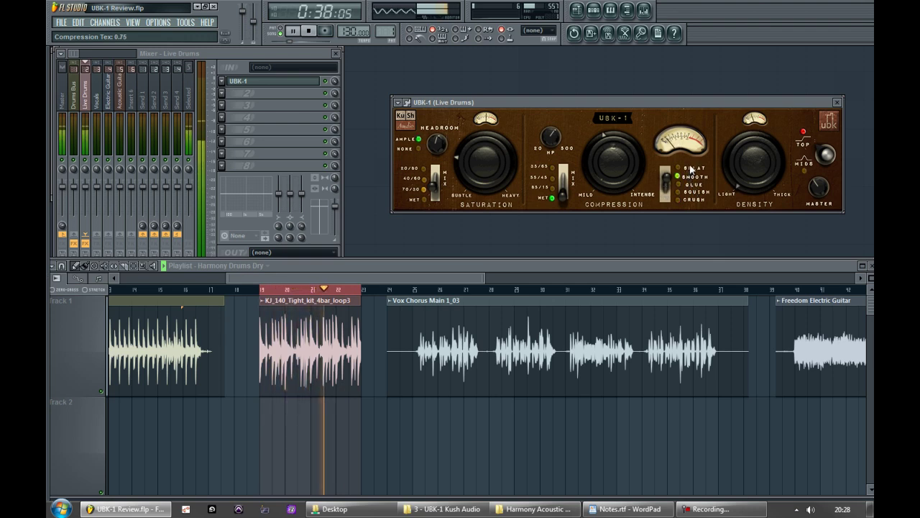
{"action": "left_click", "coordinate": [690, 168]}
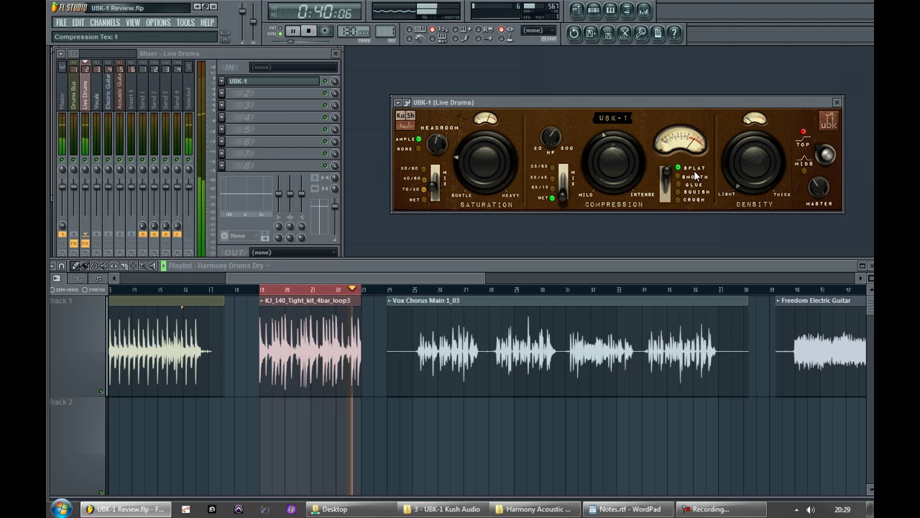
{"action": "left_click", "coordinate": [694, 176]}
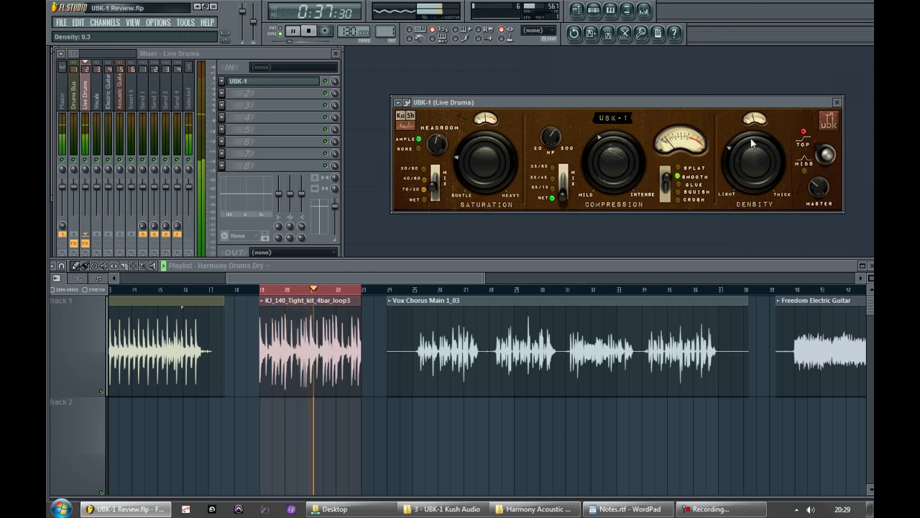
- Switch the Density range to MIDS, enable the Density stage, and settle Density around 0.3
{"action": "left_click_drag", "start_coordinate": [752, 138], "coordinate": [775, 56]}
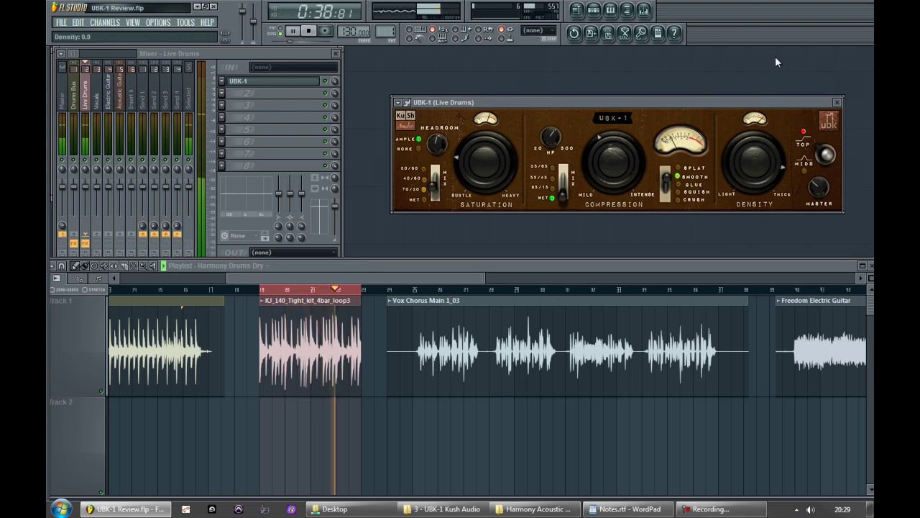
{"action": "left_click", "coordinate": [826, 155]}
{"action": "left_click_drag", "start_coordinate": [770, 158], "coordinate": [759, 220]}
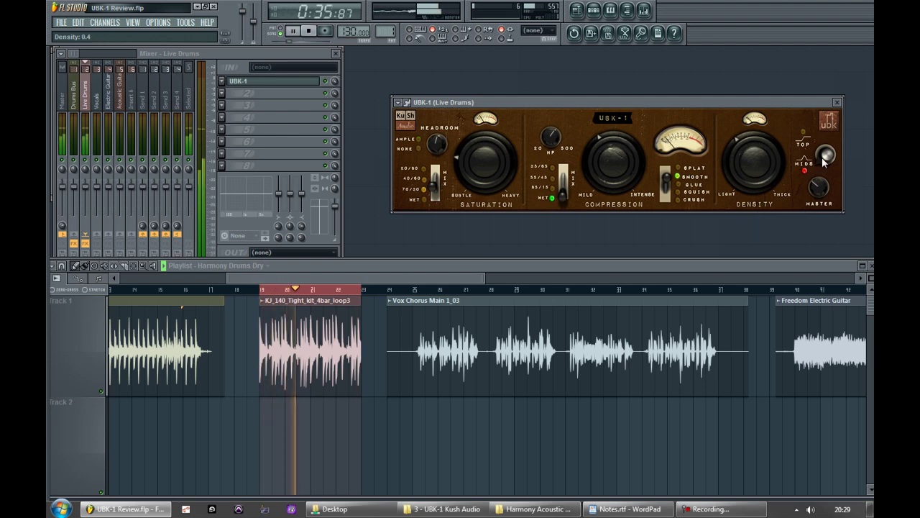
{"action": "left_click", "coordinate": [759, 120]}
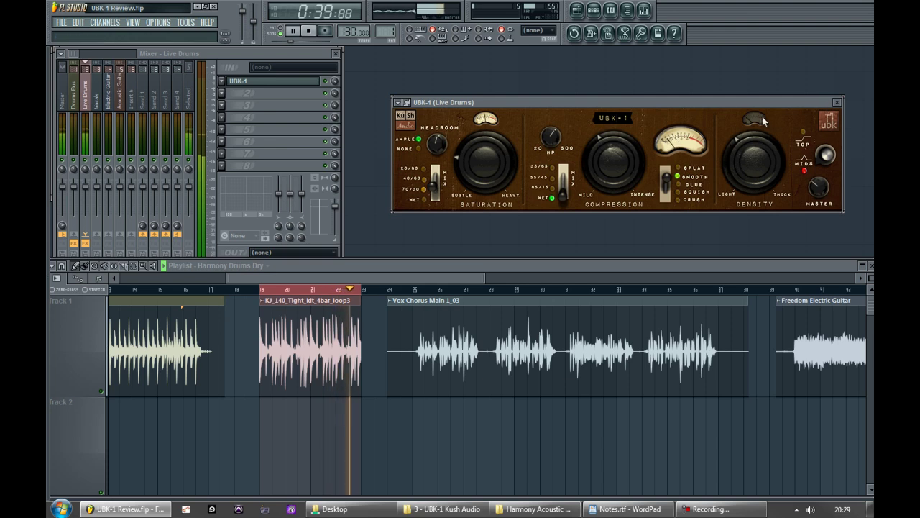
{"action": "left_click_drag", "start_coordinate": [751, 145], "coordinate": [748, 162]}
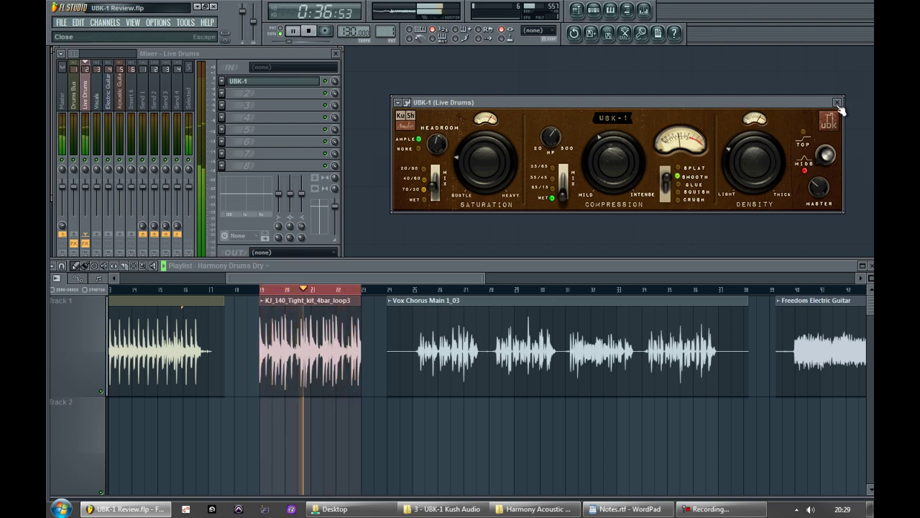
- Audition the drum loop from the mixer and reopen the Live Drums UBK-1 editor
{"action": "key", "text": "space"}
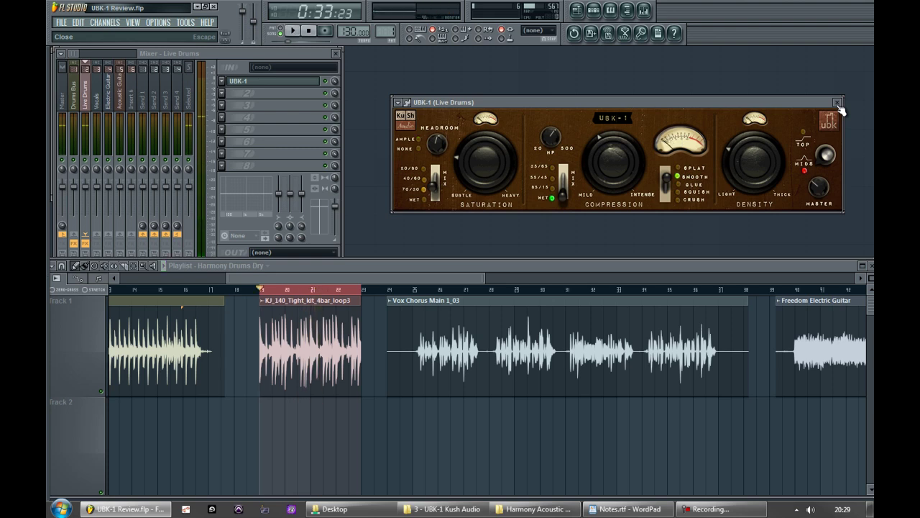
{"action": "left_click", "coordinate": [837, 103]}
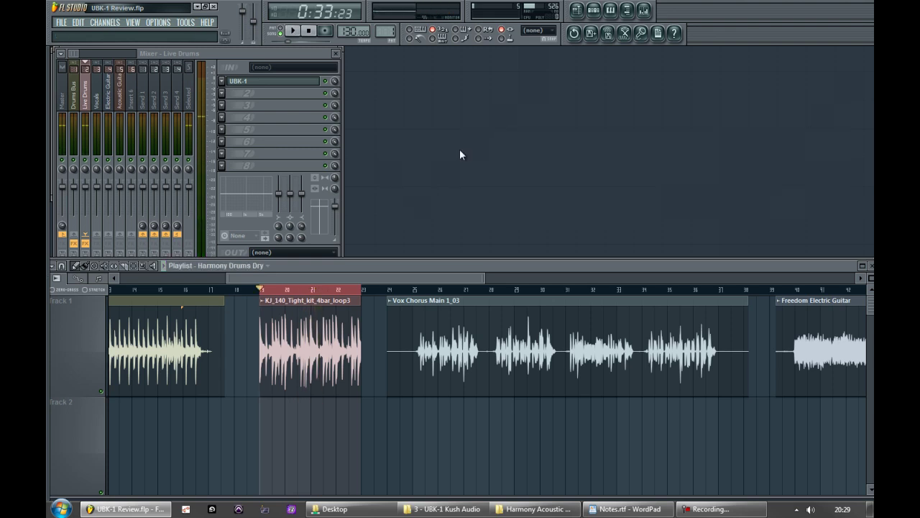
{"action": "left_click", "coordinate": [330, 85]}
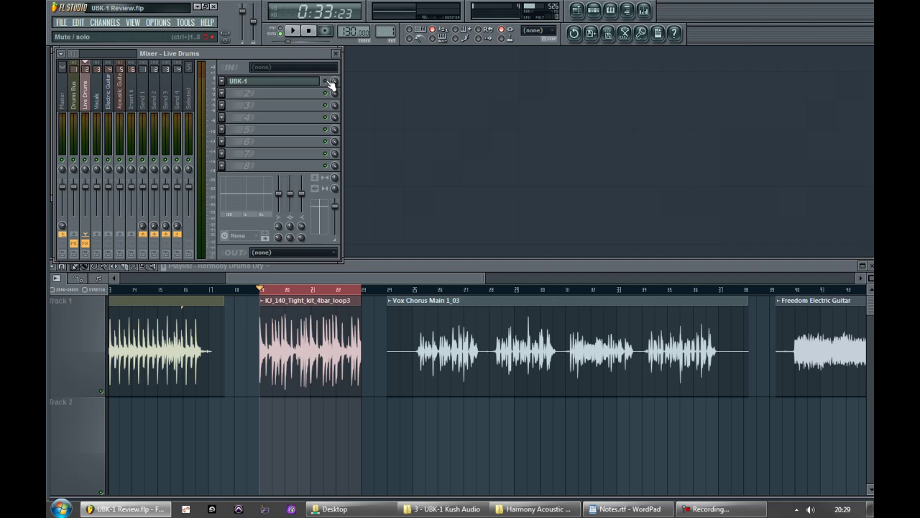
{"action": "key", "text": "space"}
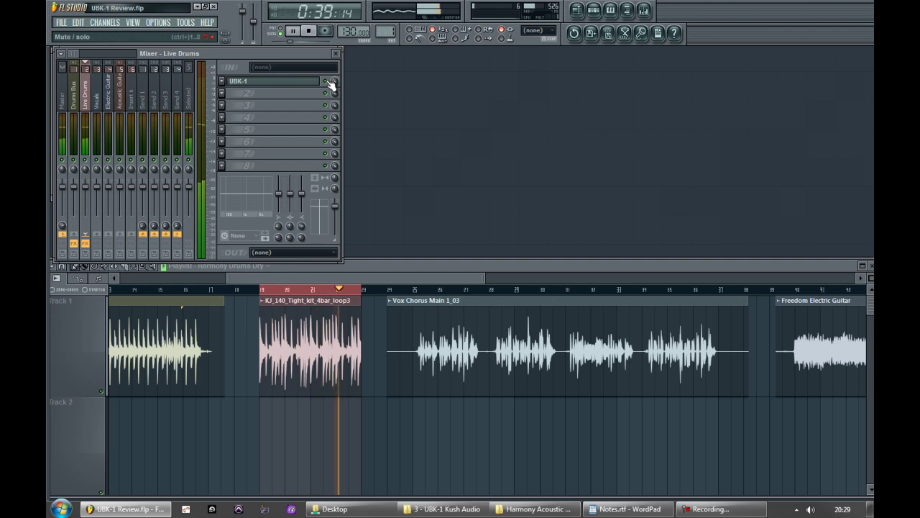
{"action": "left_click", "coordinate": [290, 83]}
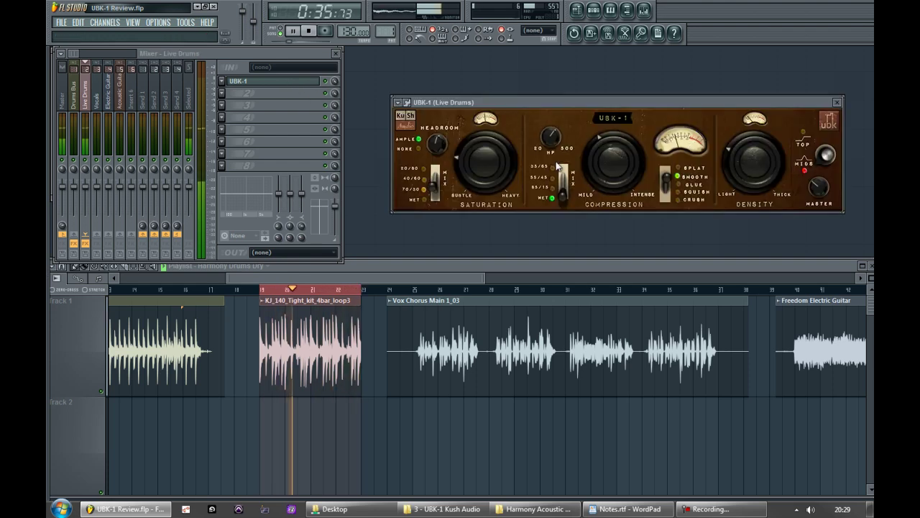
{"action": "key", "text": "space"}
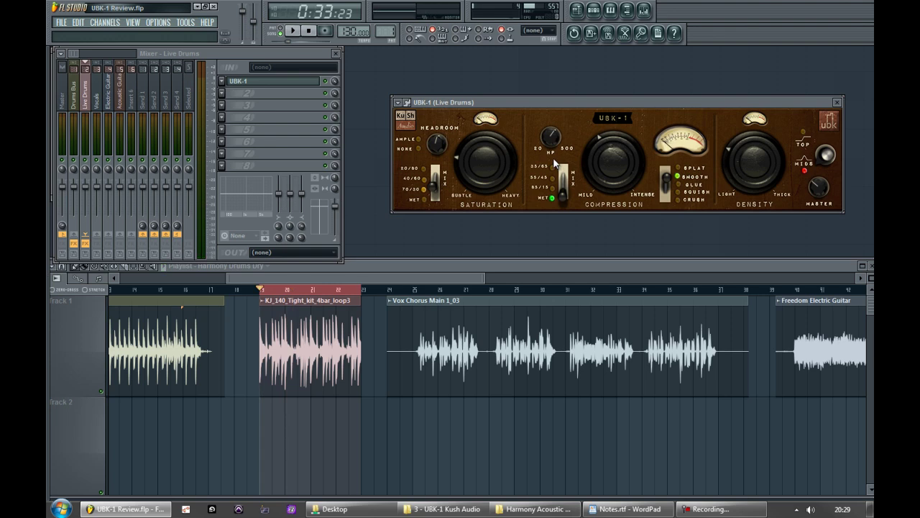
- Close the UBK-1 window, then select and audition bars 25–28 of the Vox Chorus clip
{"action": "key", "text": "Escape"}
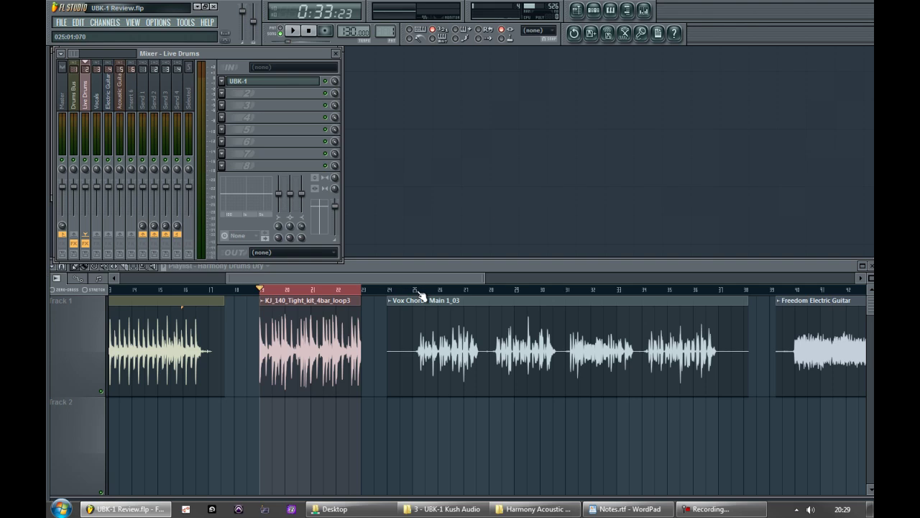
{"action": "left_click_drag", "start_coordinate": [421, 295], "coordinate": [481, 307]}
{"action": "key", "text": "space"}
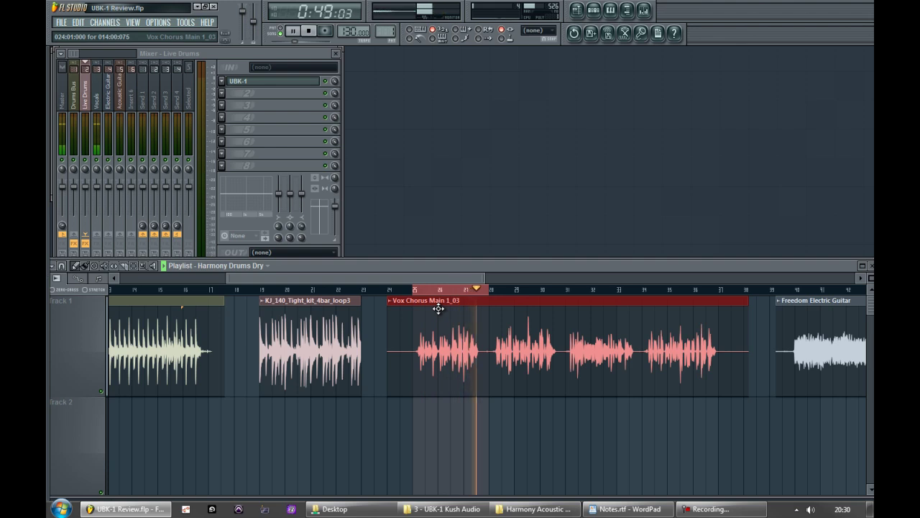
{"action": "key", "text": "space"}
- Load Kush UBK-1 into the first effect slot of the Vocals mixer channel
{"action": "left_click", "coordinate": [96, 104]}
{"action": "left_click", "coordinate": [222, 82]}
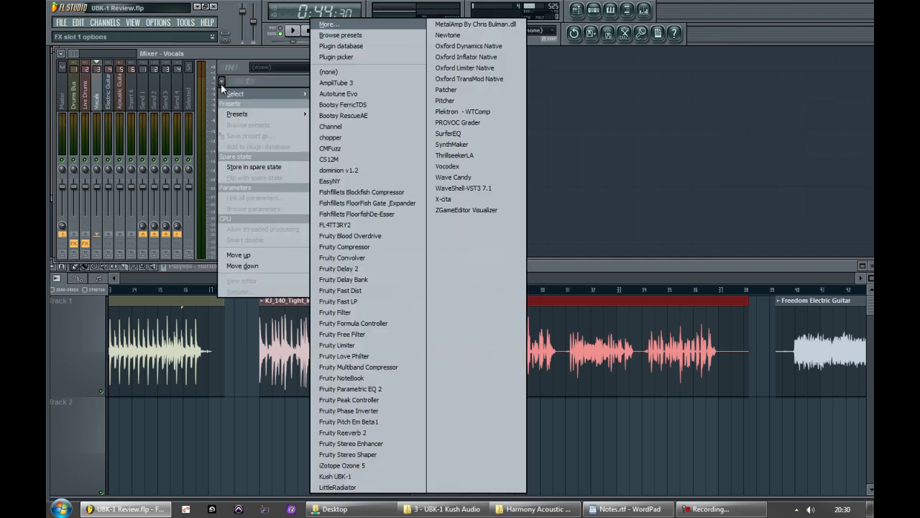
{"action": "mouse_move", "coordinate": [273, 94]}
{"action": "left_click", "coordinate": [336, 476]}
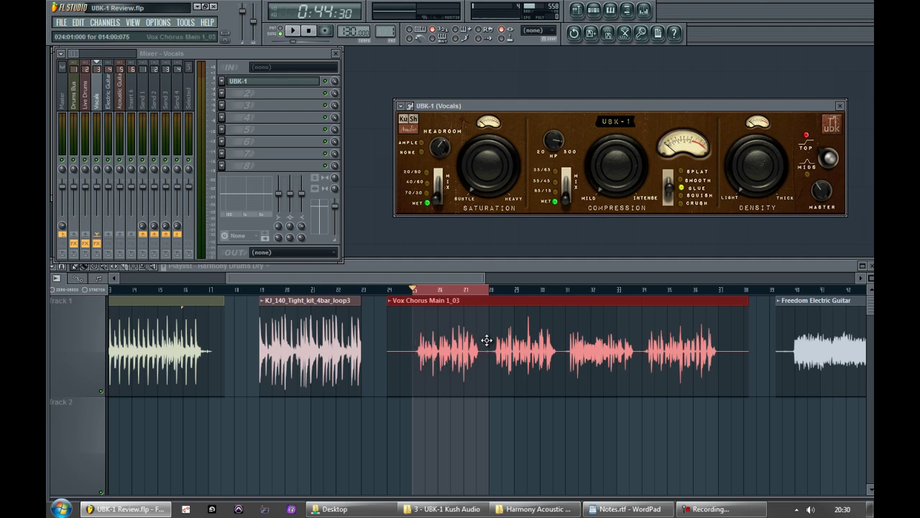
- While looping the vocals, set Headroom to 0.6, Saturation about 0.7 and saturation mix 0.6
{"action": "key", "text": "space"}
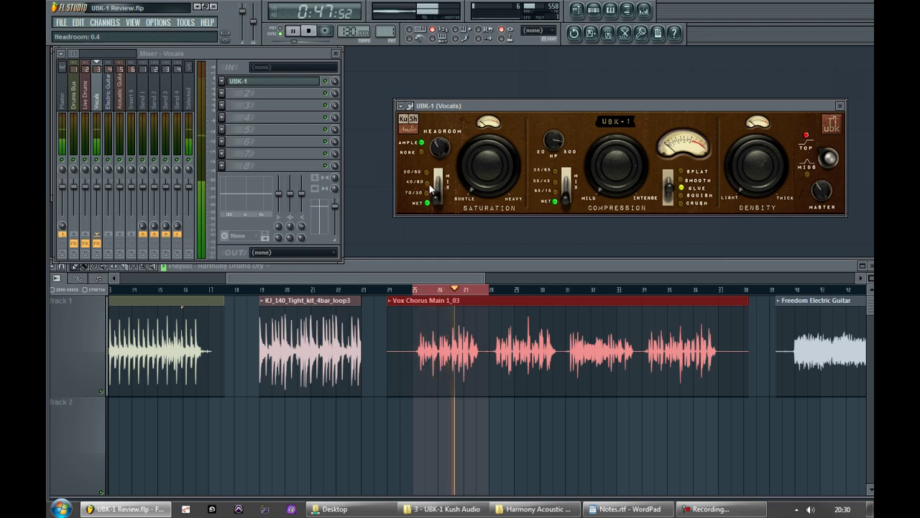
{"action": "scroll", "coordinate": [437, 148], "scroll_direction": "up", "scroll_amount": 2}
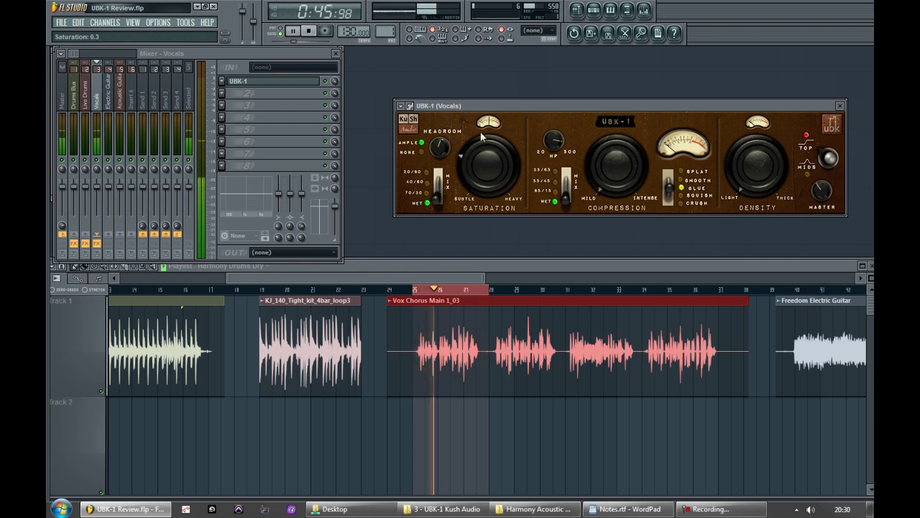
{"action": "scroll", "coordinate": [475, 135], "scroll_direction": "down", "scroll_amount": 1}
{"action": "scroll", "coordinate": [475, 135], "scroll_direction": "up", "scroll_amount": 8}
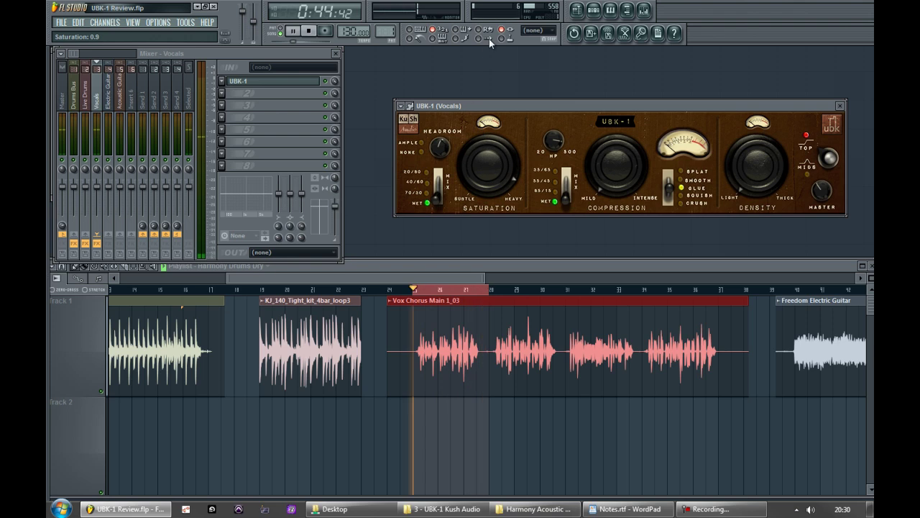
{"action": "scroll", "coordinate": [487, 162], "scroll_direction": "down", "scroll_amount": 3}
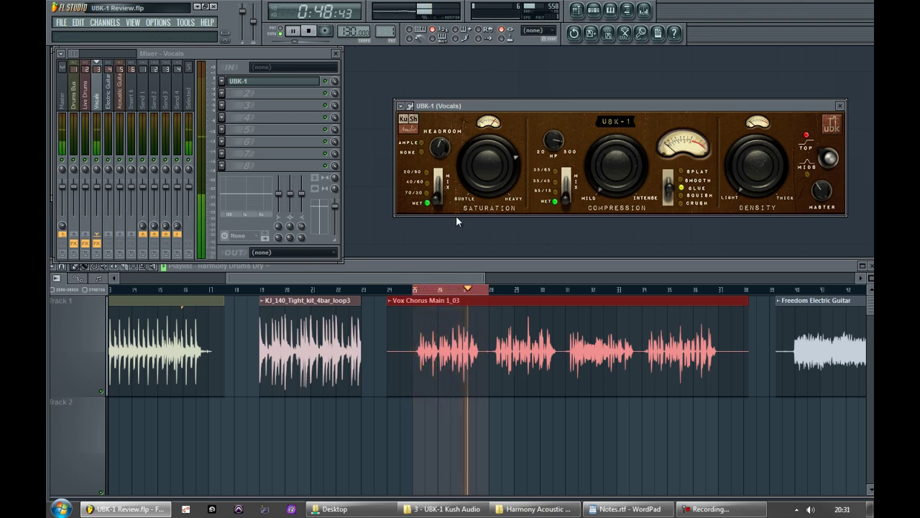
{"action": "mouse_move", "coordinate": [436, 202]}
{"action": "left_mouse_down"}
{"action": "mouse_move", "coordinate": [435, 178]}
{"action": "mouse_move", "coordinate": [439, 207]}
{"action": "mouse_move", "coordinate": [438, 186]}
{"action": "left_mouse_up"}
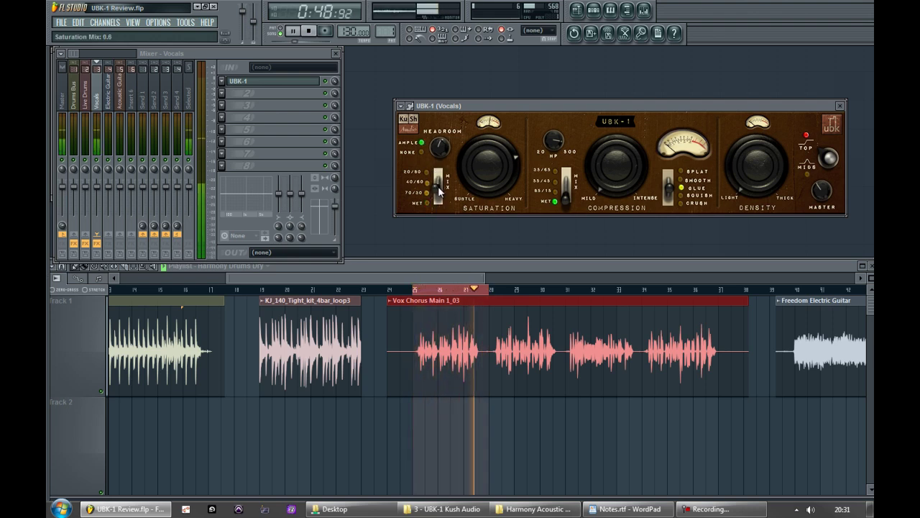
{"action": "key", "text": "space"}
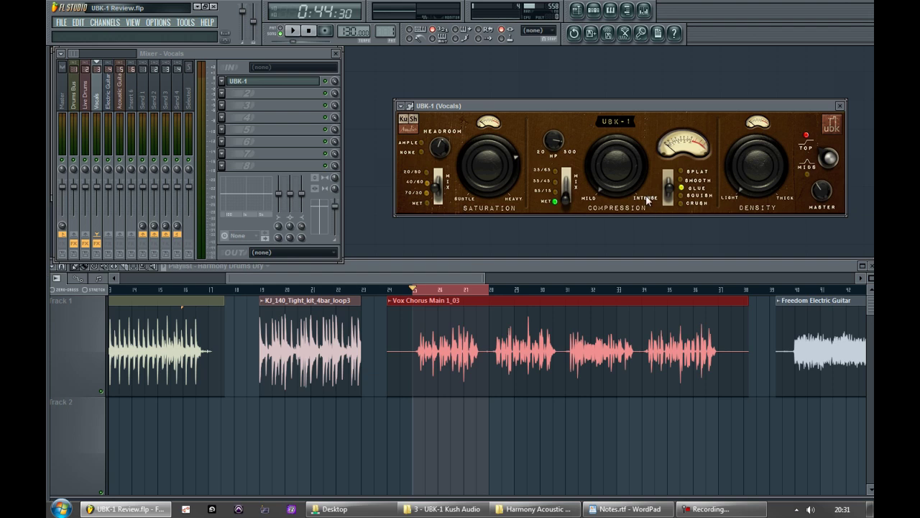
- Audition the vocals while trying the SQUISH, CRUSH and SMOOTH compression textures
{"action": "key", "text": "space"}
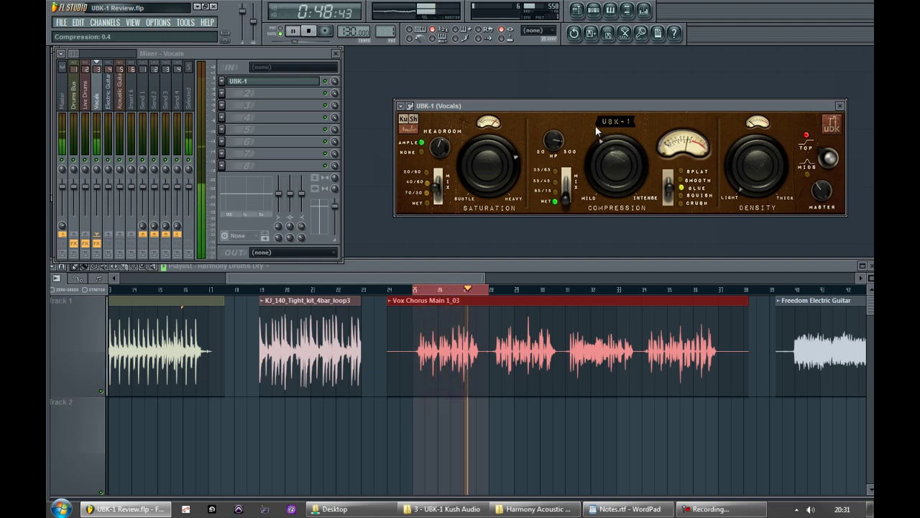
{"action": "key", "text": "space"}
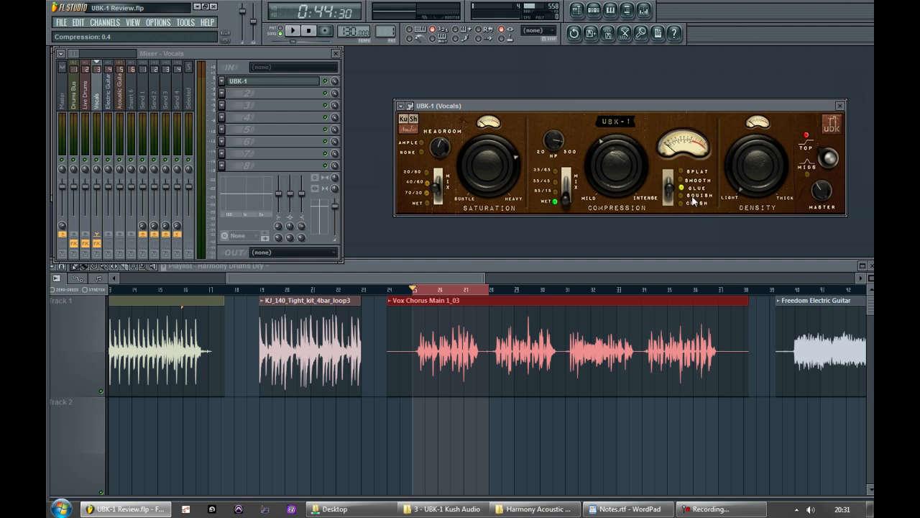
{"action": "left_click", "coordinate": [695, 202]}
{"action": "key", "text": "space"}
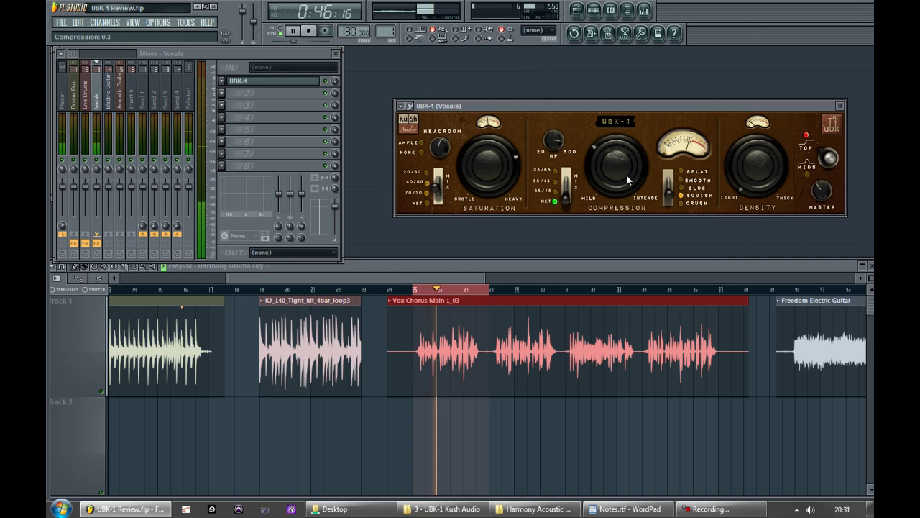
{"action": "left_click", "coordinate": [695, 205]}
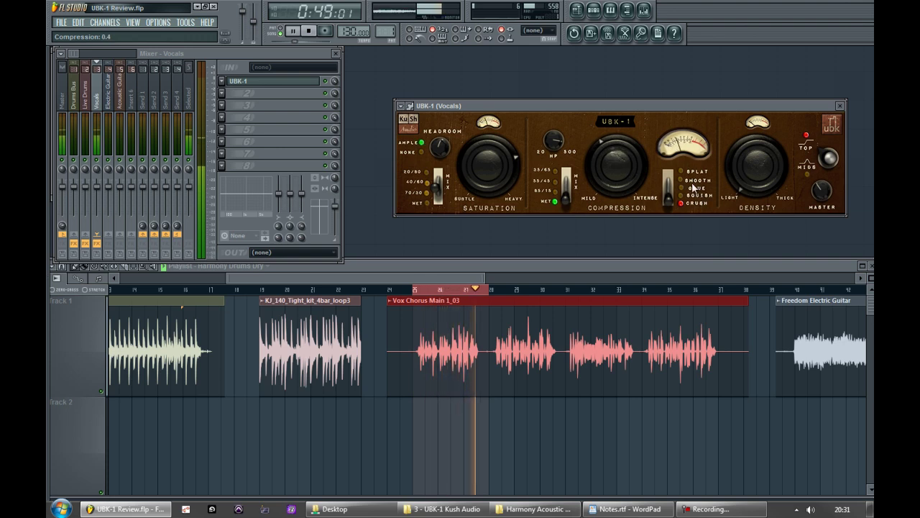
{"action": "left_click", "coordinate": [674, 198]}
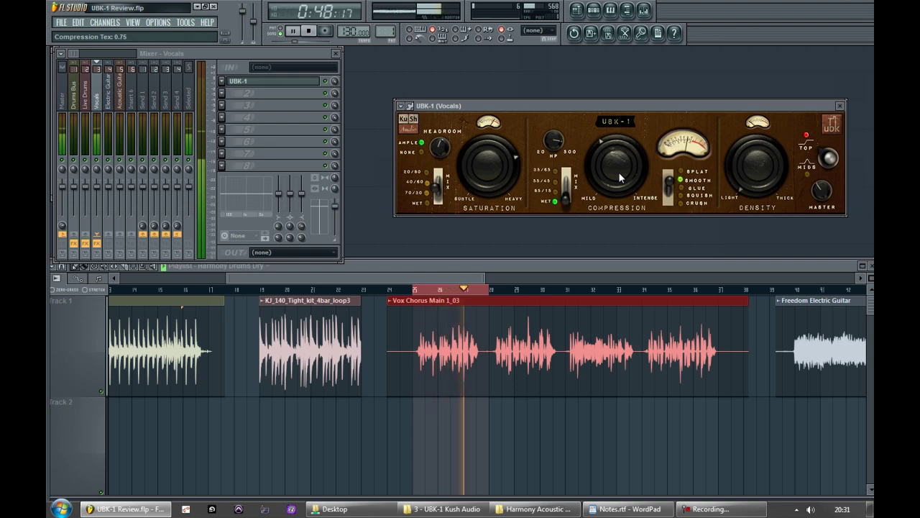
{"action": "key", "text": "space"}
- After trying SPLAT, lower the compression amount to 0.3 and return to the SMOOTH texture
{"action": "left_click", "coordinate": [695, 175]}
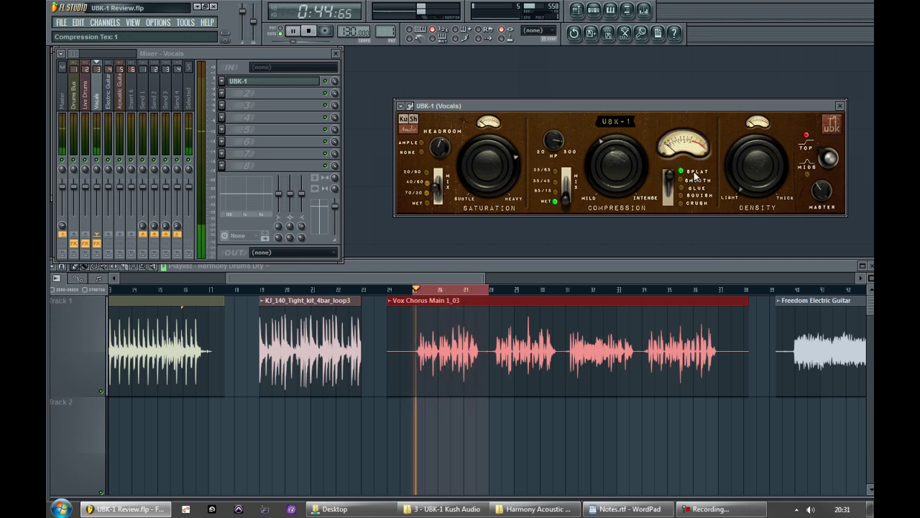
{"action": "key", "text": "space"}
{"action": "left_click_drag", "start_coordinate": [622, 168], "coordinate": [608, 188]}
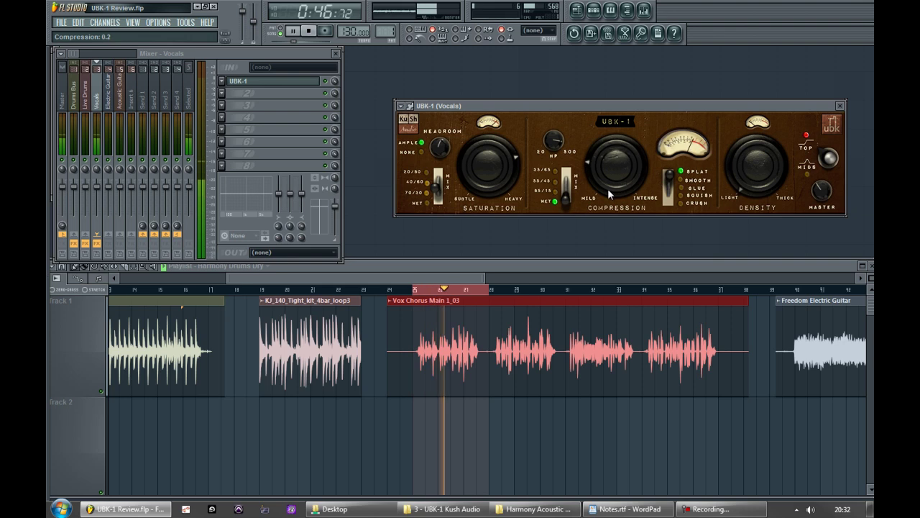
{"action": "key", "text": "space"}
{"action": "left_click", "coordinate": [694, 182]}
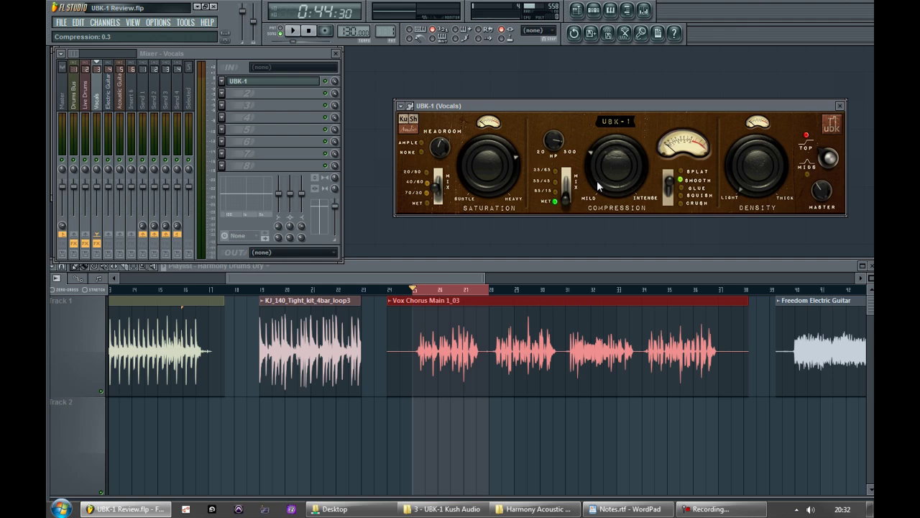
- Switch off the vocal saturation stage and set Density to about 0.2 during playback
{"action": "left_click", "coordinate": [487, 120]}
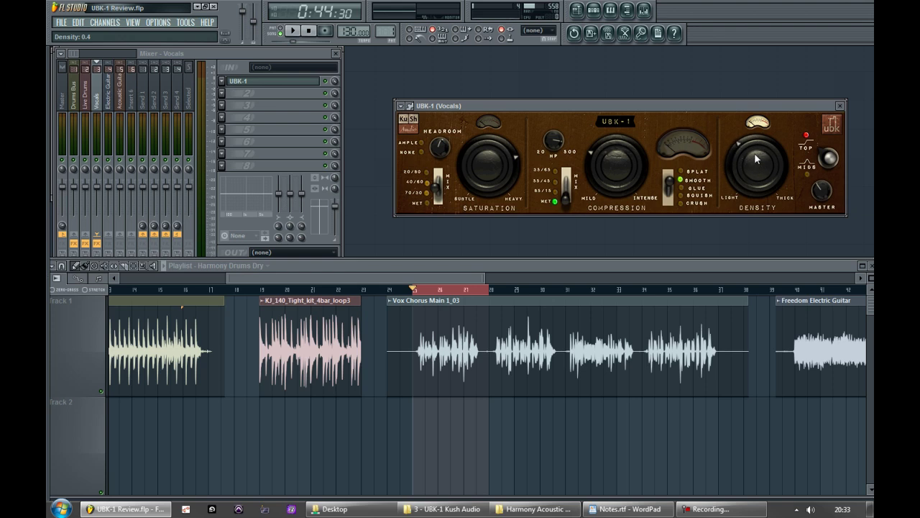
{"action": "left_click_drag", "start_coordinate": [755, 166], "coordinate": [751, 179]}
{"action": "key", "text": "space"}
{"action": "left_click_drag", "start_coordinate": [783, 158], "coordinate": [750, 79]}
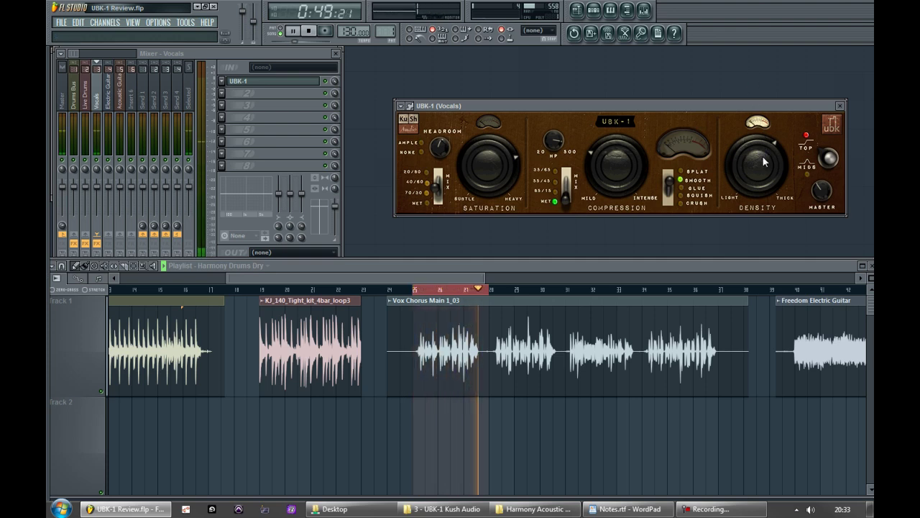
- Compare the Density stage bypassed versus enabled several times, leaving it on and playback stopped
{"action": "left_click", "coordinate": [751, 121]}
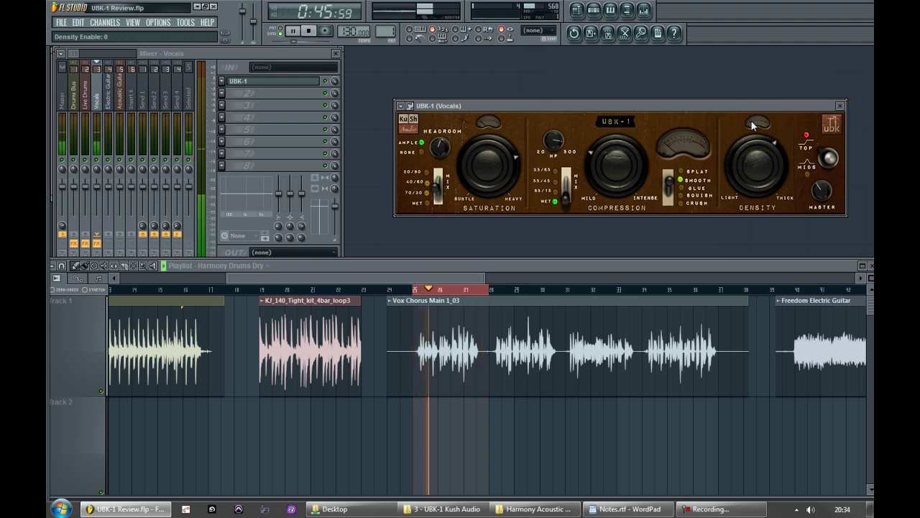
{"action": "left_click", "coordinate": [757, 122]}
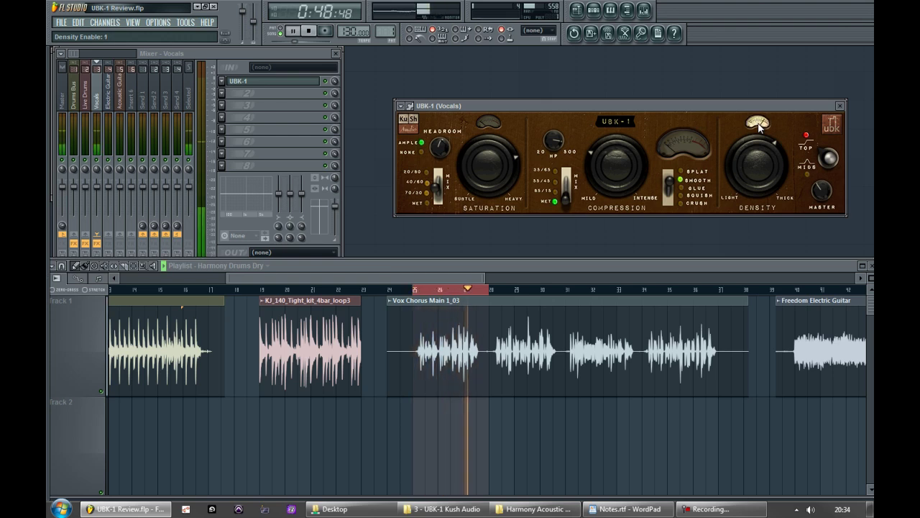
{"action": "key", "text": "space"}
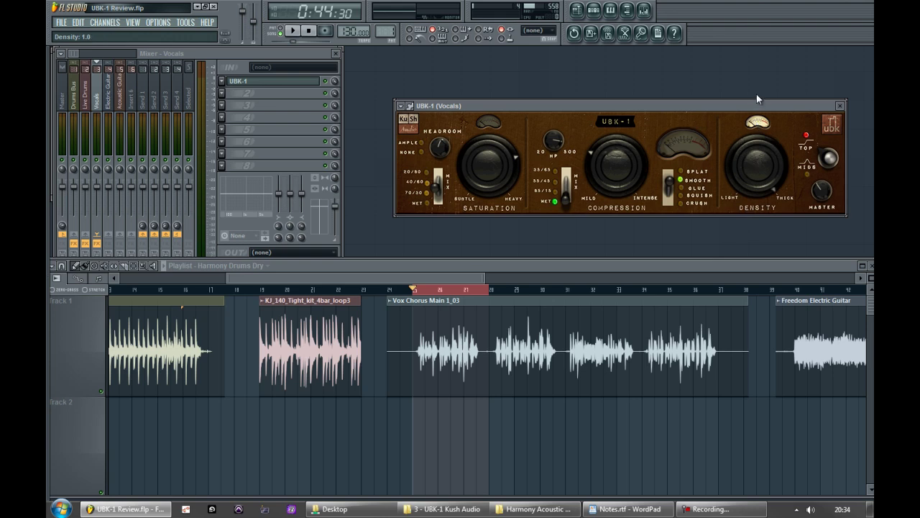
{"action": "key", "text": "space"}
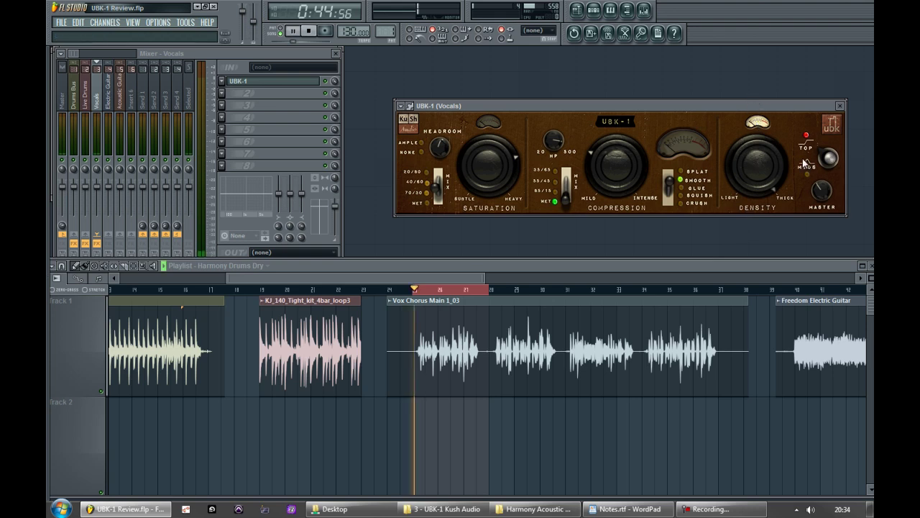
{"action": "left_click", "coordinate": [756, 122]}
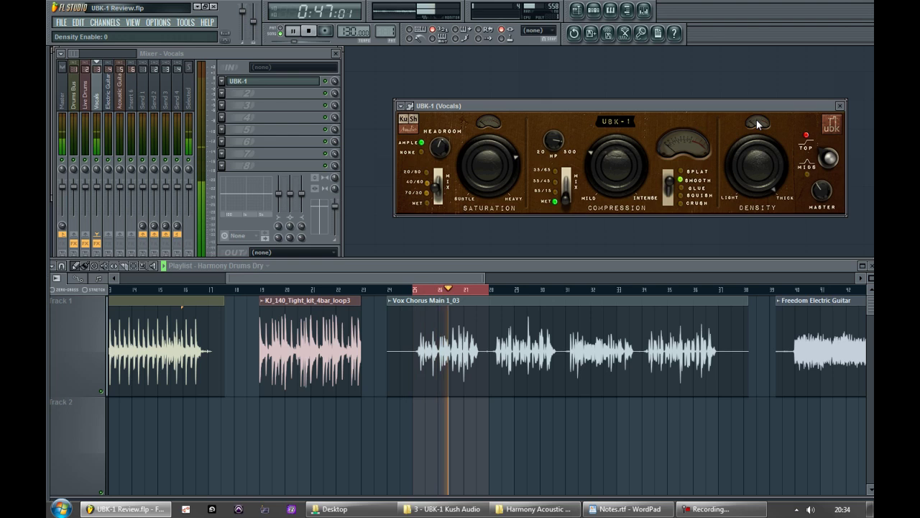
{"action": "left_click", "coordinate": [757, 122]}
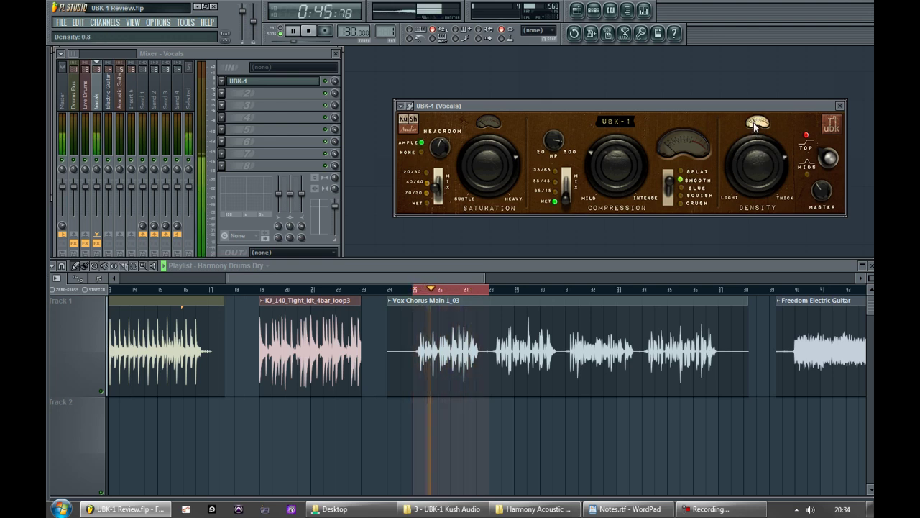
{"action": "left_click", "coordinate": [755, 123]}
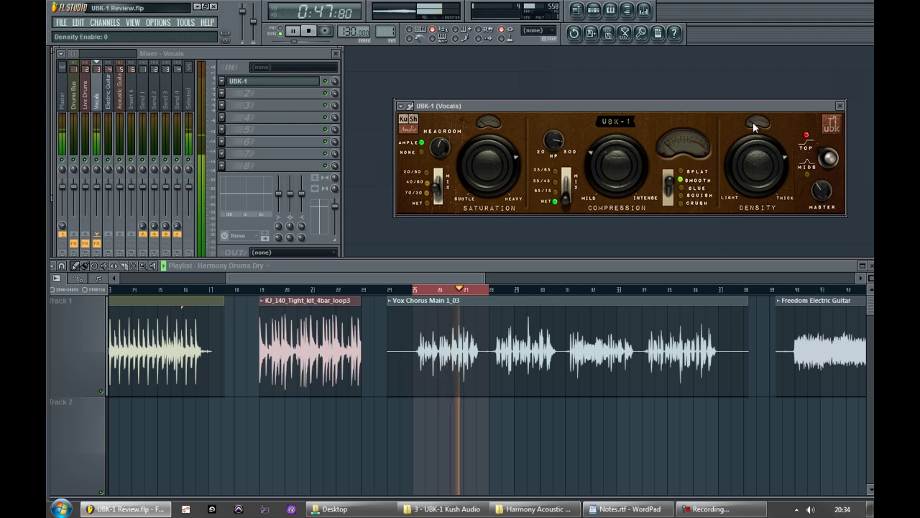
{"action": "left_click", "coordinate": [749, 124]}
{"action": "key", "text": "space"}
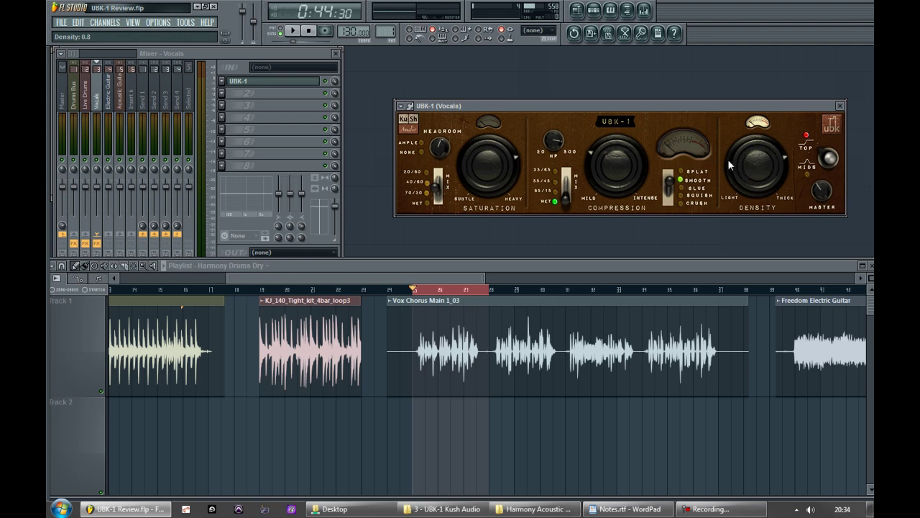
- Loop-select and audition the Freedom Electric Guitar clip, showing the Electric Guitar mixer insert
{"action": "scroll", "coordinate": [343, 421], "scroll_direction": "down", "scroll_amount": 8}
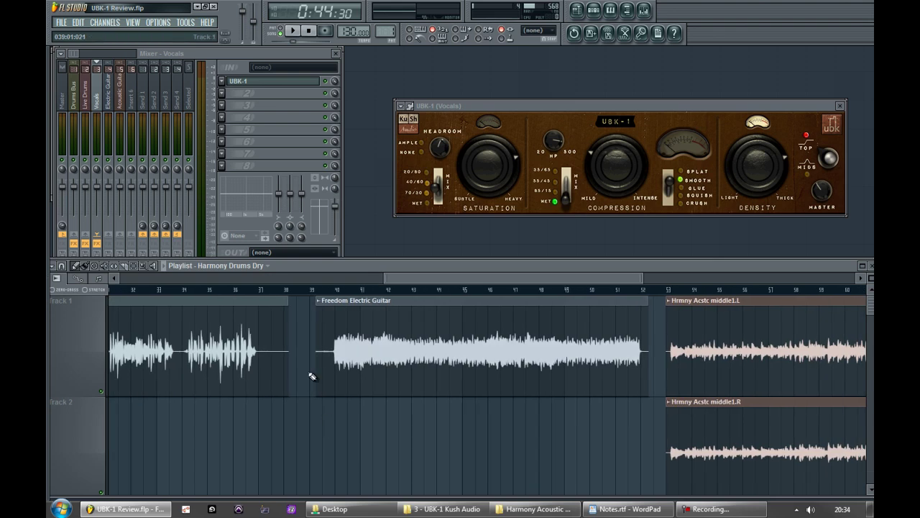
{"action": "left_click_drag", "start_coordinate": [330, 290], "coordinate": [649, 290]}
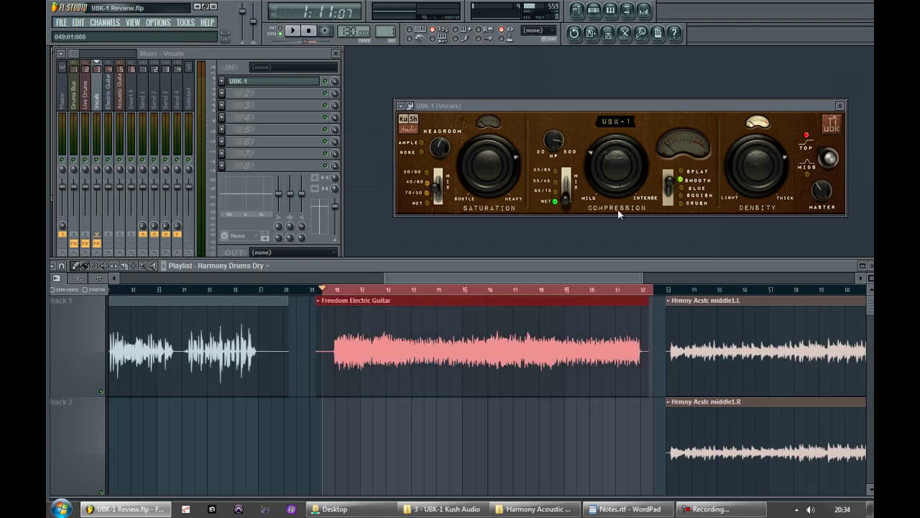
{"action": "key", "text": "space"}
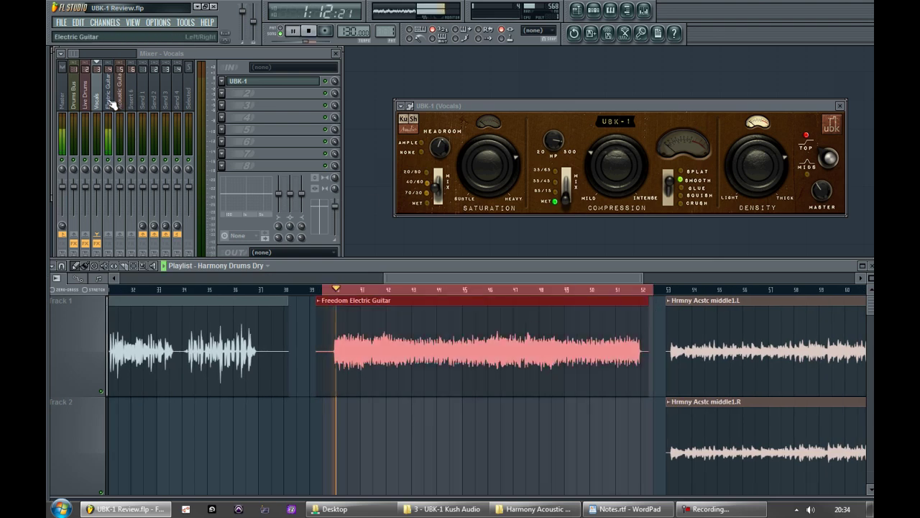
{"action": "left_click", "coordinate": [111, 103]}
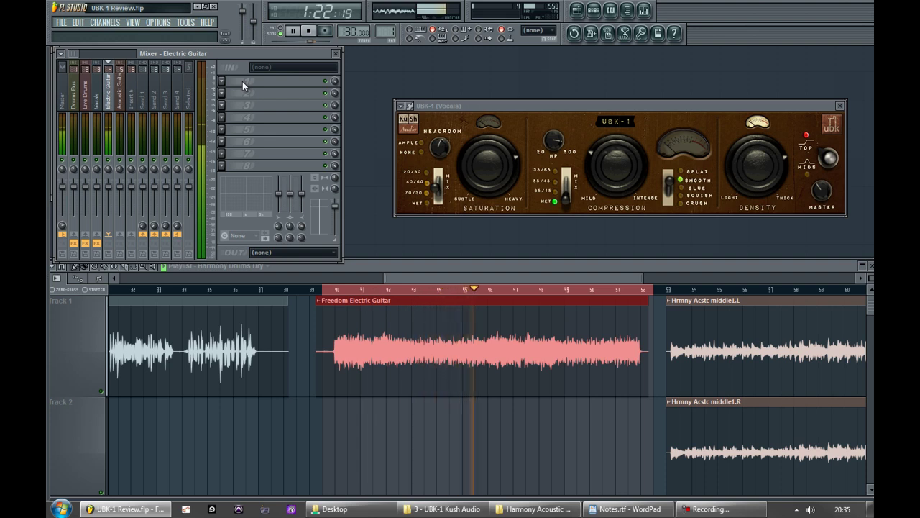
{"action": "key", "text": "space"}
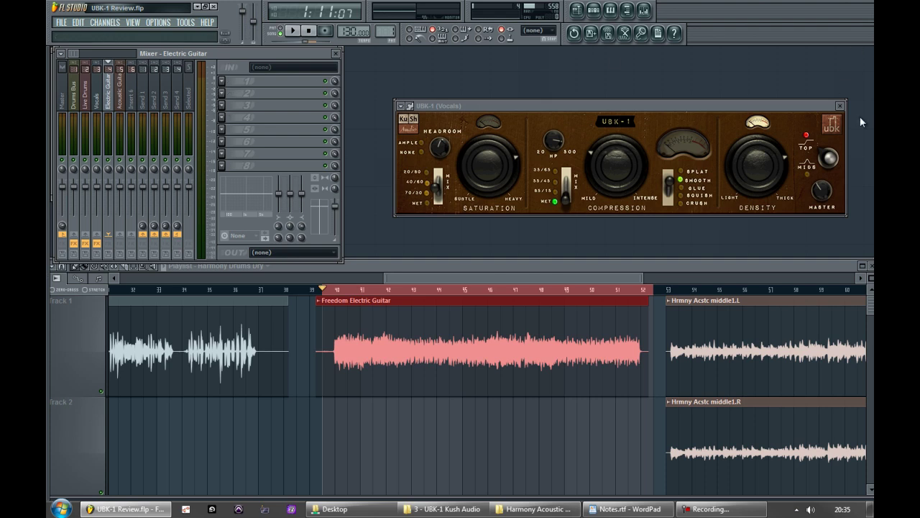
- Close the vocals UBK-1, open the Electric Guitar insert's UBK-1 and play the loop
{"action": "left_click", "coordinate": [96, 90]}
{"action": "left_click", "coordinate": [108, 90]}
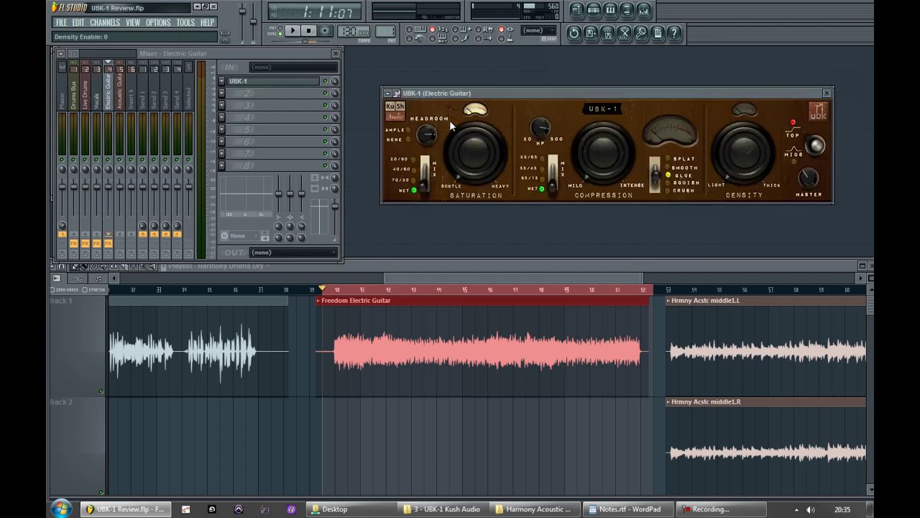
{"action": "key", "text": "space"}
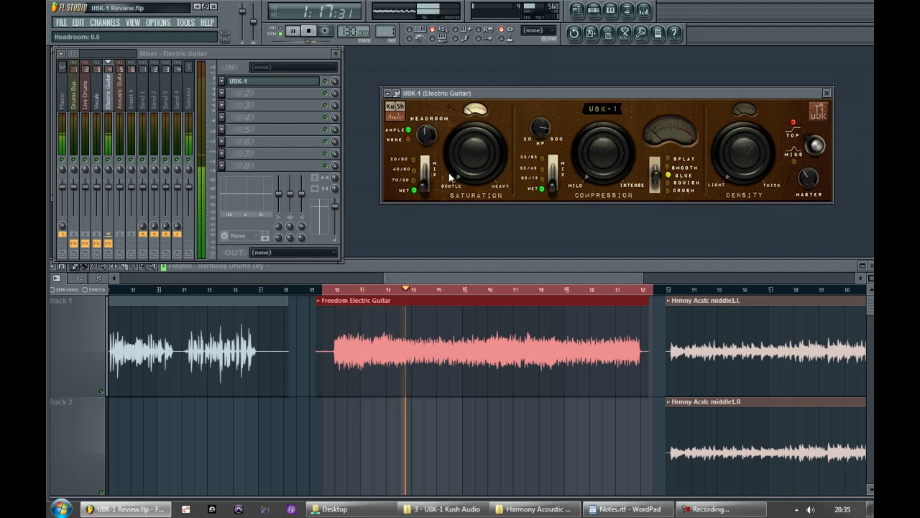
- Turn Saturation down to 0 and adjust the saturation mix while auditioning the guitar
{"action": "left_click_drag", "start_coordinate": [461, 124], "coordinate": [424, 187]}
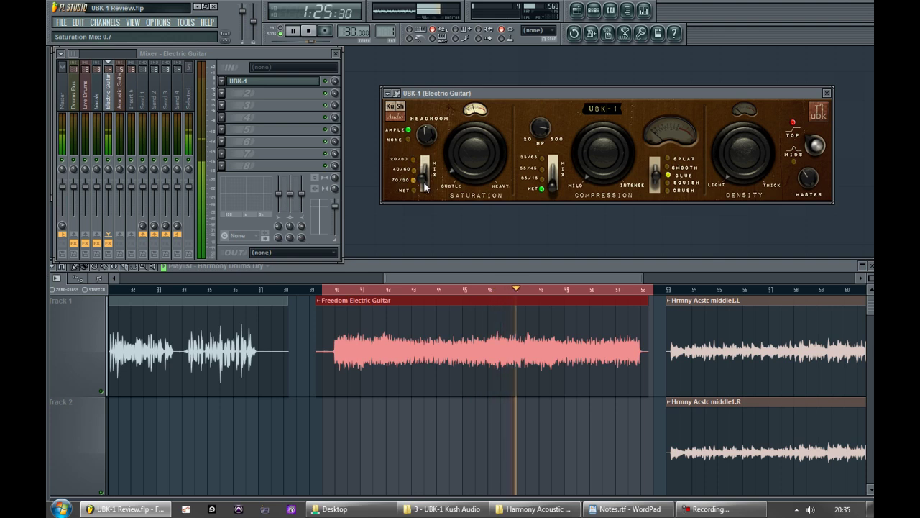
{"action": "key", "text": "space"}
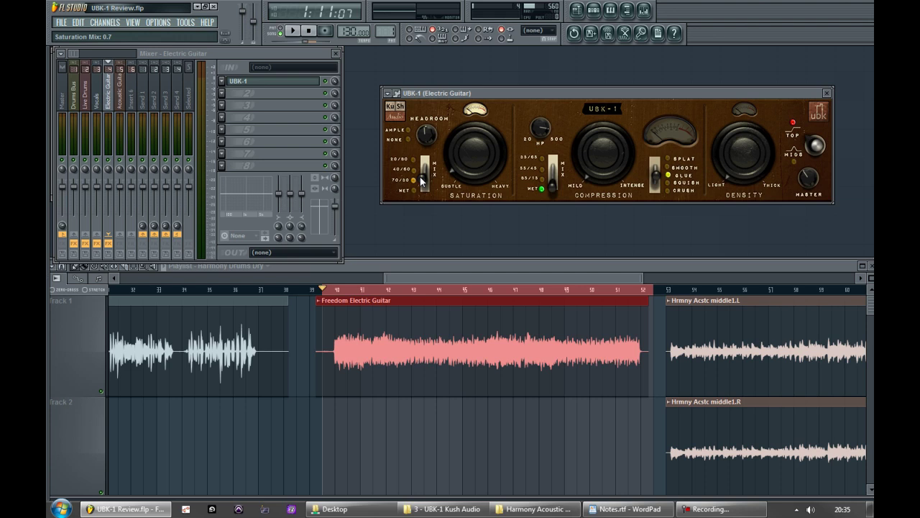
{"action": "key", "text": "space"}
{"action": "mouse_move", "coordinate": [422, 182]}
{"action": "left_mouse_down"}
{"action": "mouse_move", "coordinate": [424, 165]}
{"action": "mouse_move", "coordinate": [423, 184]}
{"action": "left_mouse_up"}
{"action": "key", "text": "space"}
{"action": "key", "text": "space"}
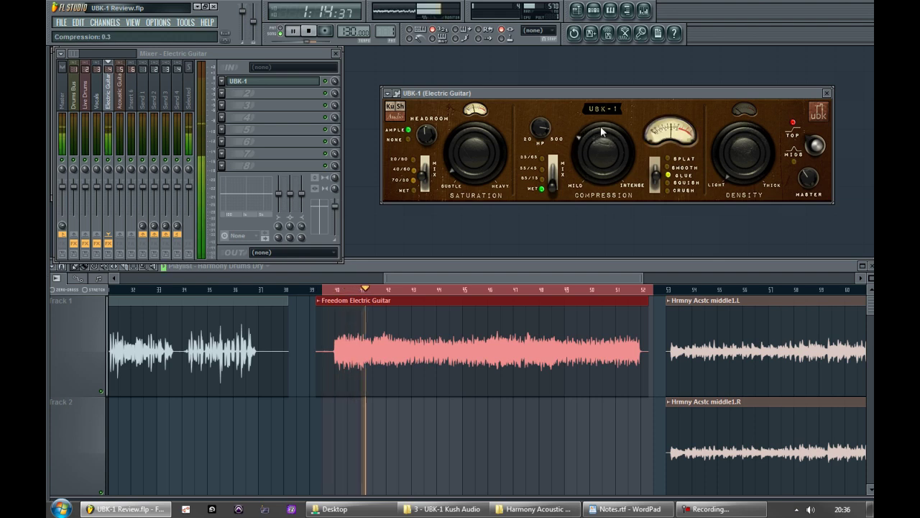
- Switch the compression texture to SQUISH and A/B the compression section off and on
{"action": "left_click", "coordinate": [679, 185]}
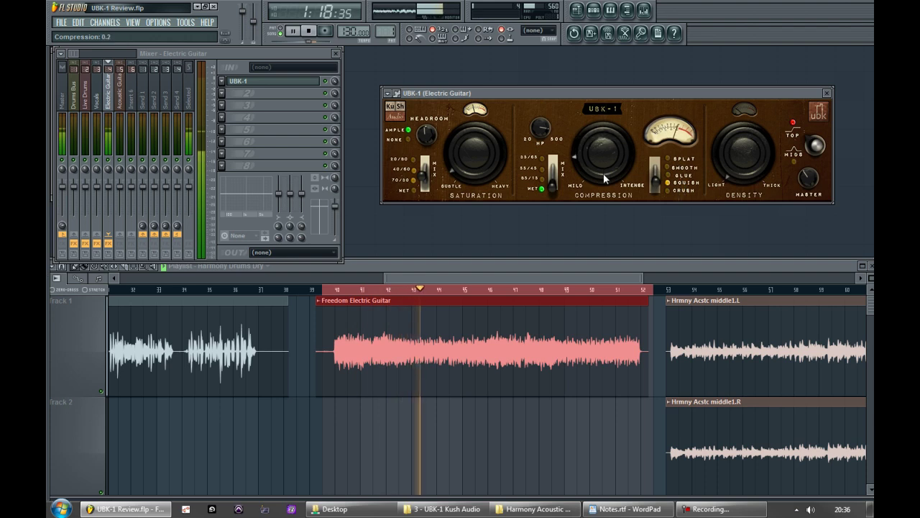
{"action": "scroll", "coordinate": [603, 178], "scroll_direction": "down", "scroll_amount": 2}
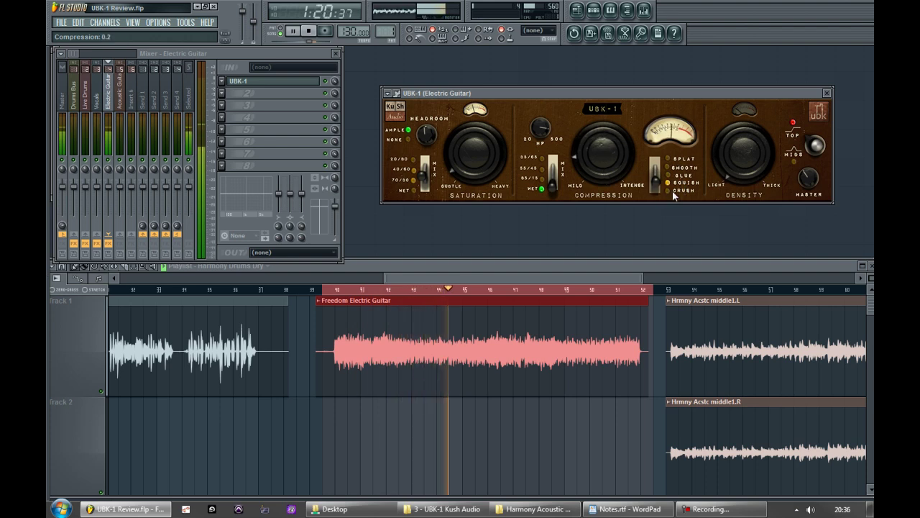
{"action": "left_click", "coordinate": [672, 128]}
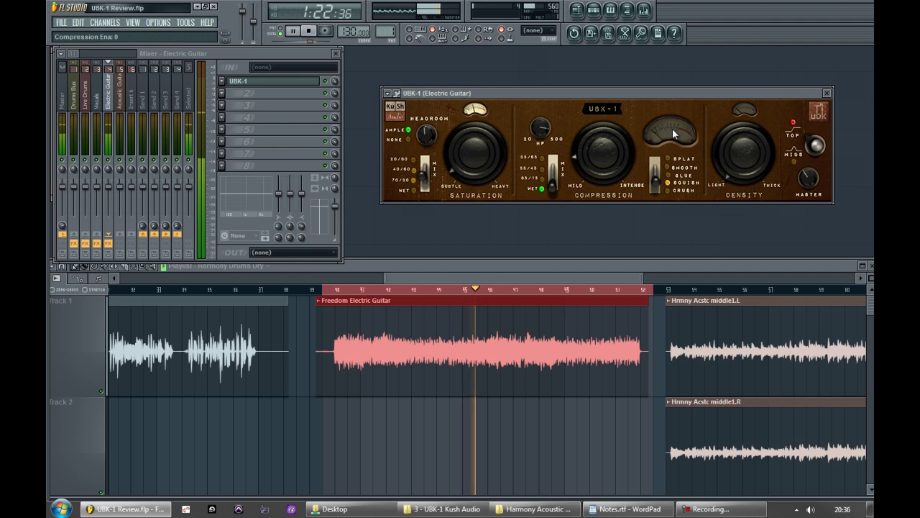
{"action": "left_click", "coordinate": [673, 133]}
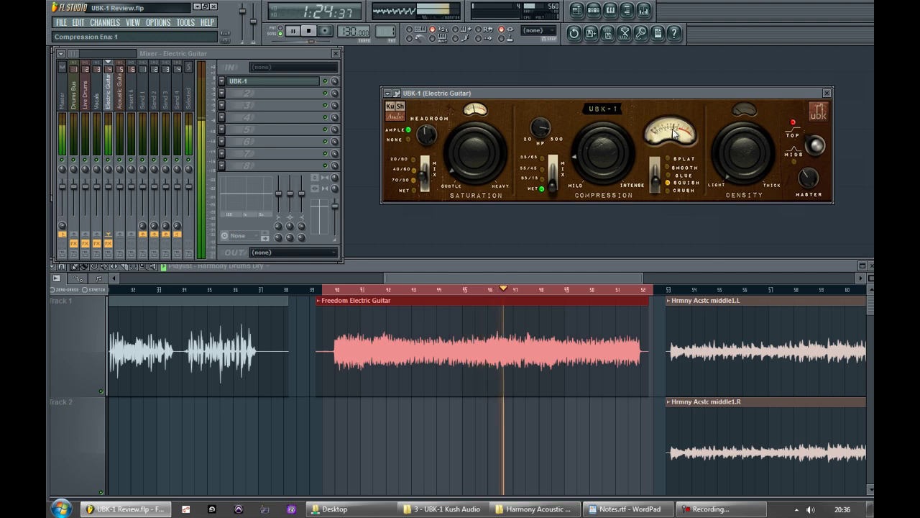
{"action": "key", "text": "space"}
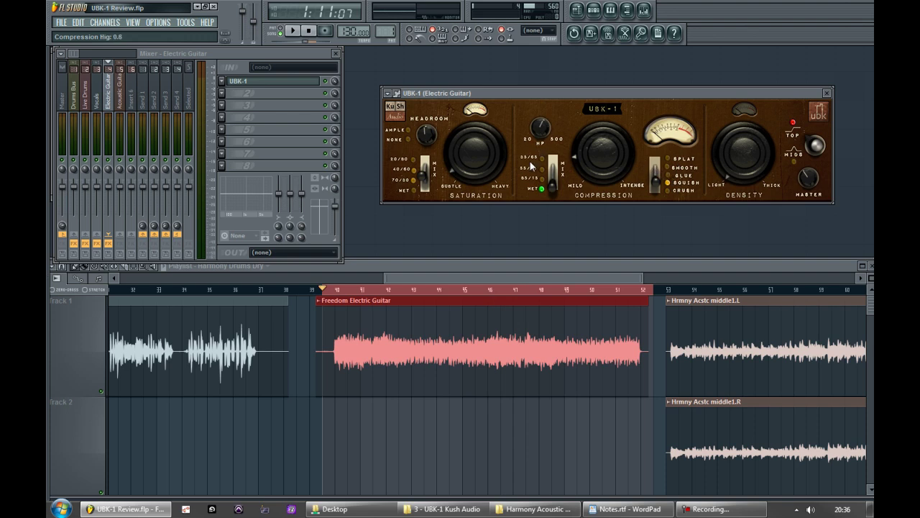
- Lower the compression high-pass, then raise it back to 0.6 while the guitar plays
{"action": "key", "text": "space"}
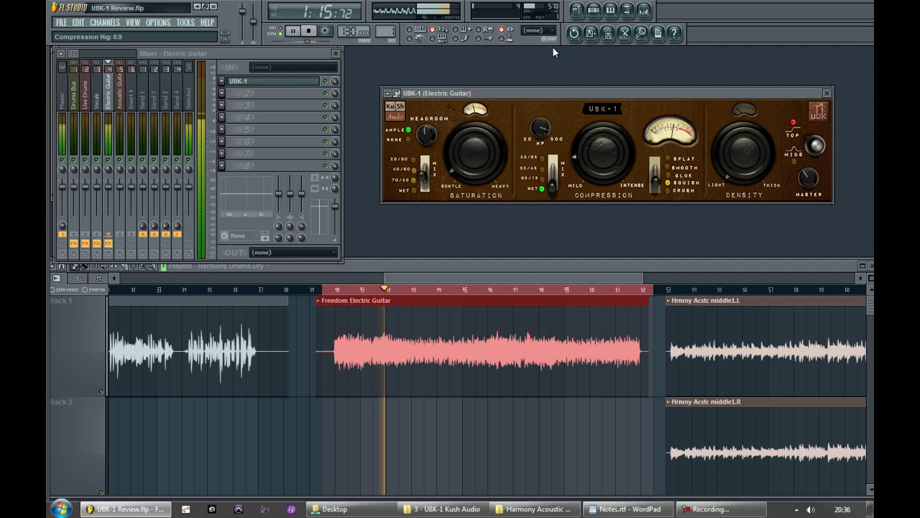
{"action": "mouse_move", "coordinate": [541, 128]}
{"action": "left_mouse_down"}
{"action": "mouse_move", "coordinate": [540, 154]}
{"action": "mouse_move", "coordinate": [540, 135]}
{"action": "left_mouse_up"}
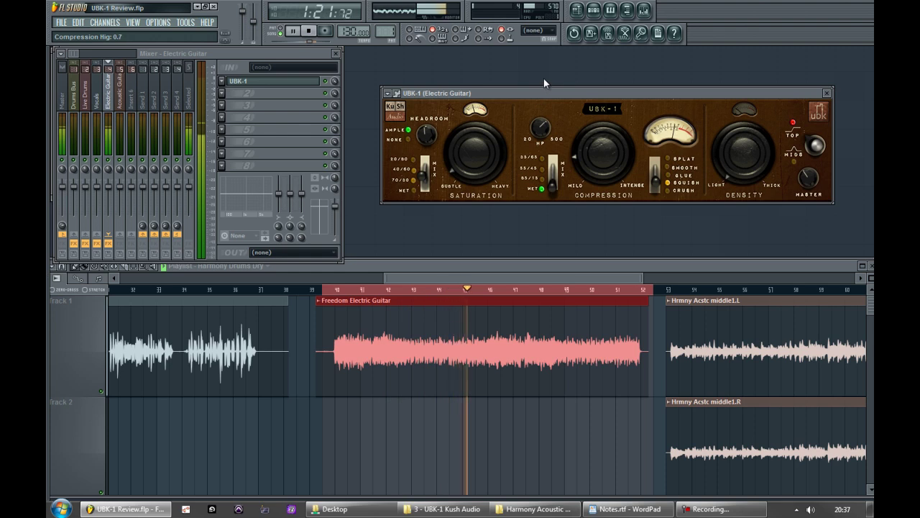
{"action": "left_click_drag", "start_coordinate": [544, 80], "coordinate": [539, 140]}
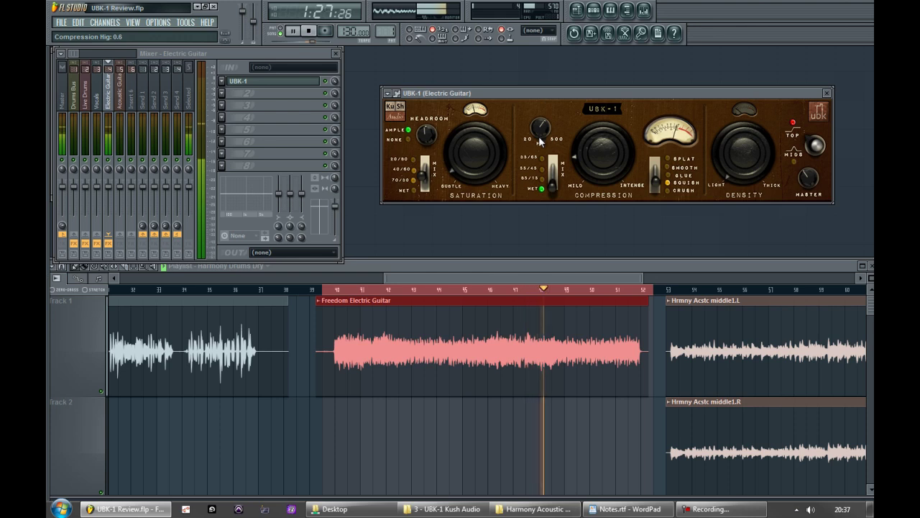
{"action": "key", "text": "space"}
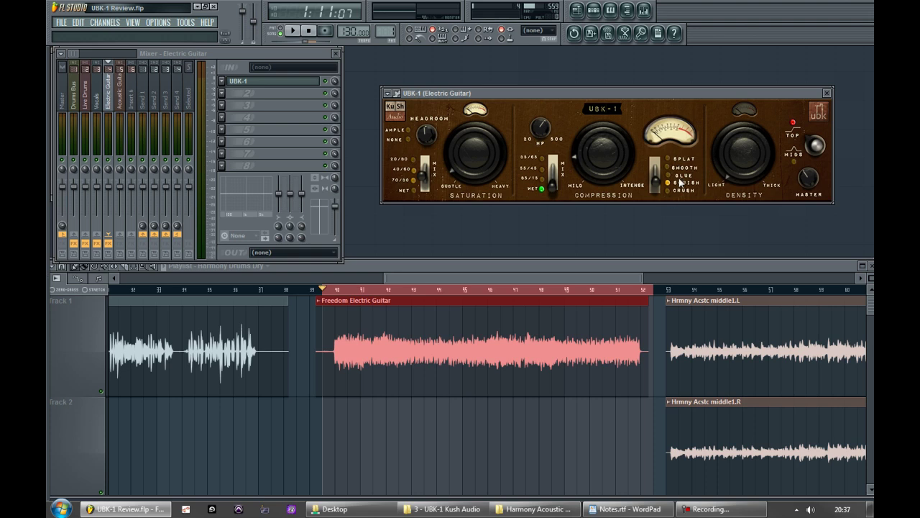
- Try the SMOOTH and SPLAT textures, settle on GLUE, and raise compression to 0.3
{"action": "key", "text": "space"}
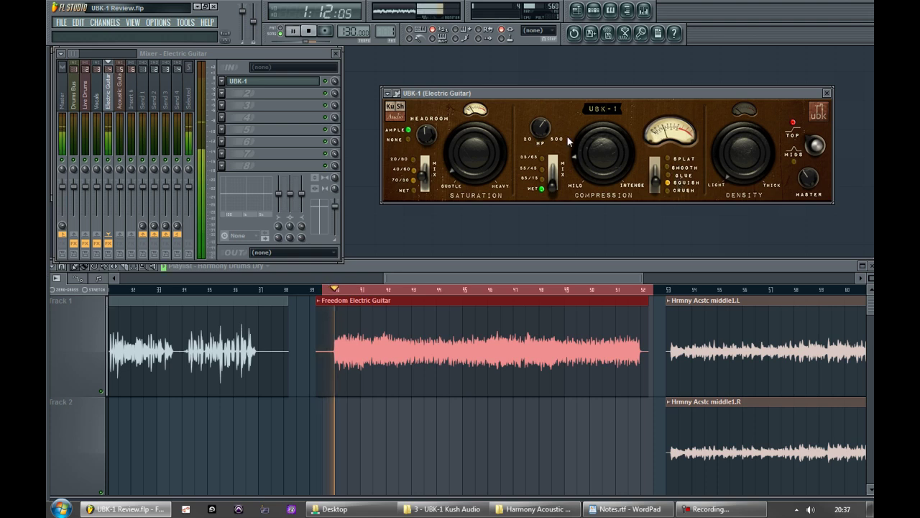
{"action": "left_click", "coordinate": [683, 167]}
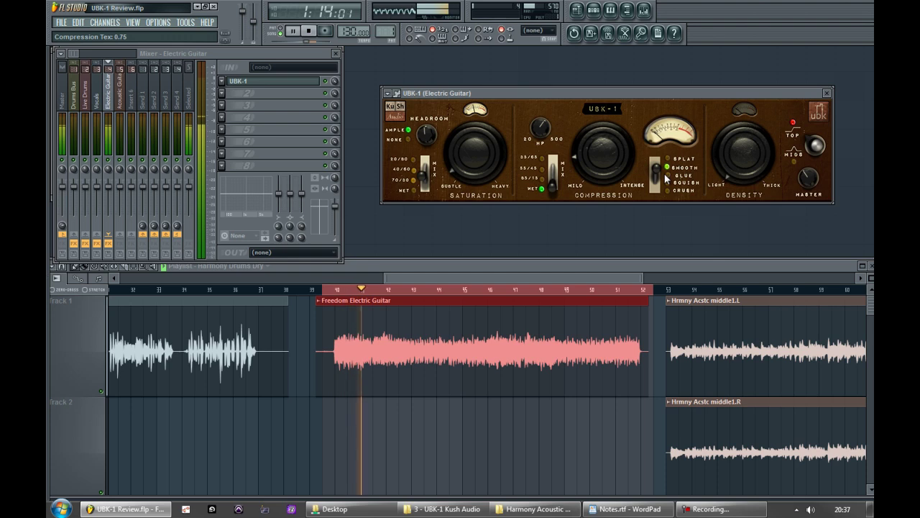
{"action": "left_click", "coordinate": [682, 169]}
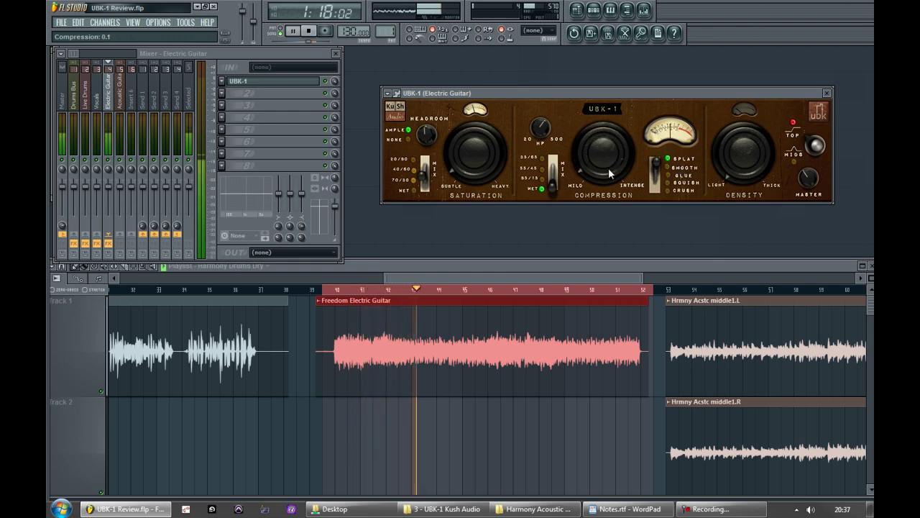
{"action": "left_click", "coordinate": [683, 174]}
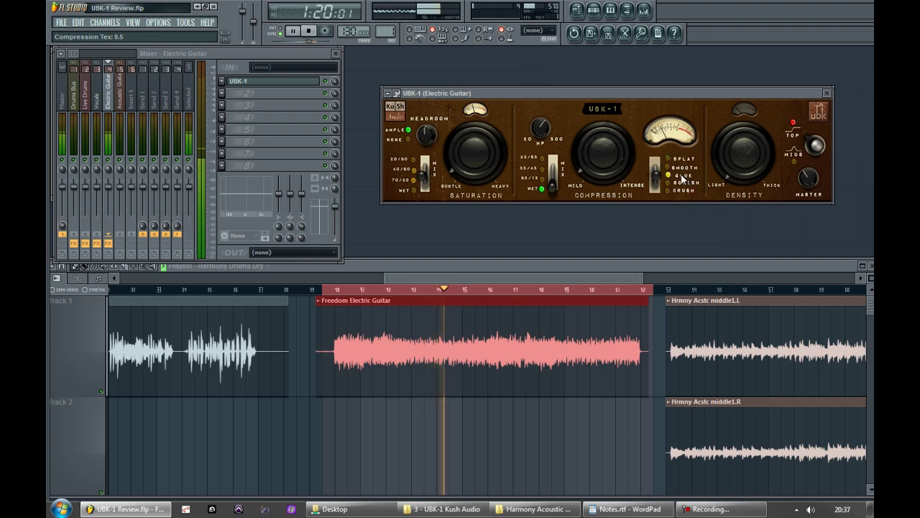
{"action": "left_click_drag", "start_coordinate": [594, 158], "coordinate": [591, 132]}
{"action": "key", "text": "space"}
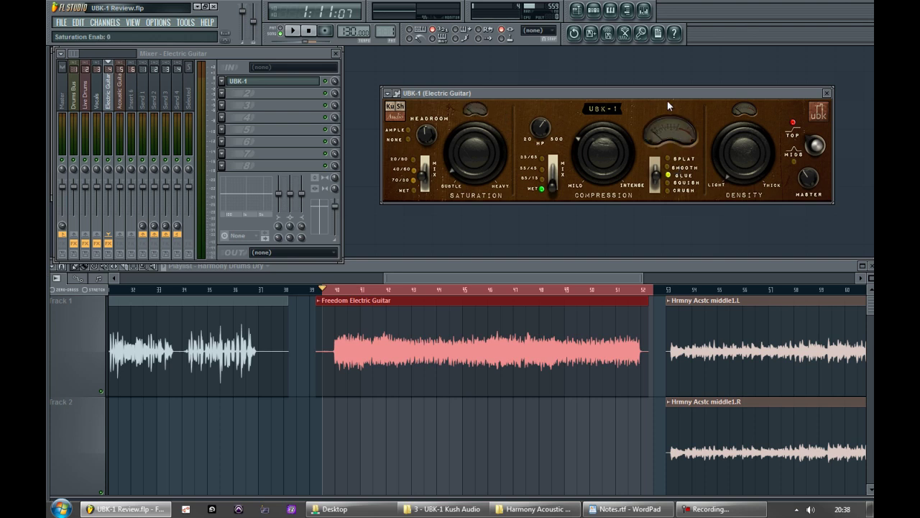
- Switch on Density and dial it to 0.2, then up to 0.4, while the guitar plays
{"action": "left_click", "coordinate": [744, 110]}
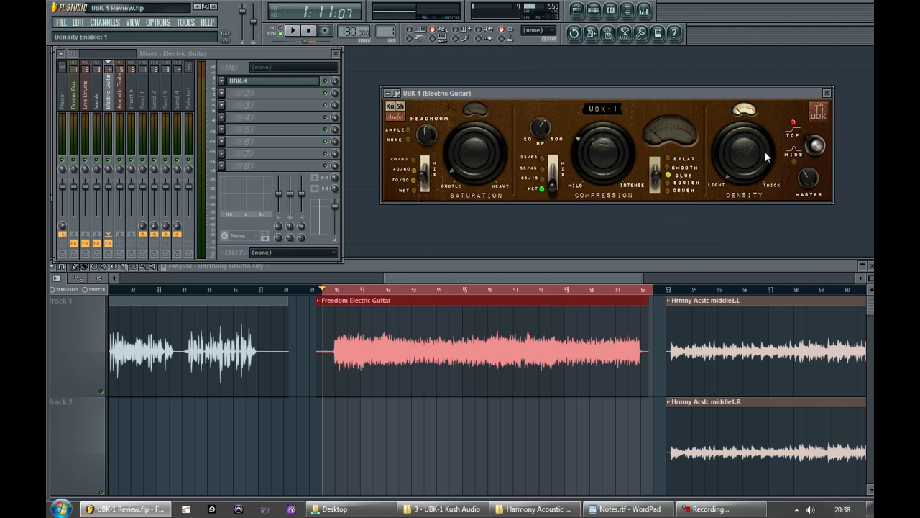
{"action": "key", "text": "space"}
{"action": "left_click_drag", "start_coordinate": [746, 166], "coordinate": [723, 109]}
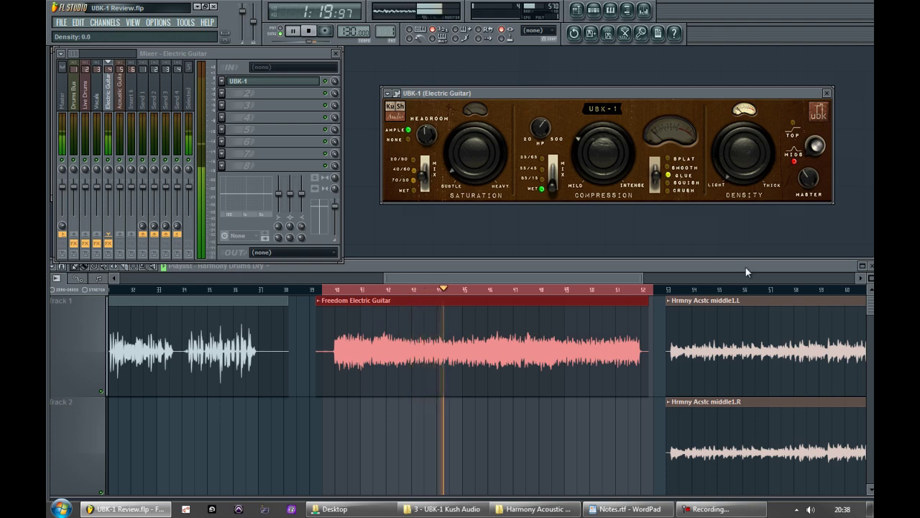
{"action": "left_click_drag", "start_coordinate": [746, 126], "coordinate": [738, 115]}
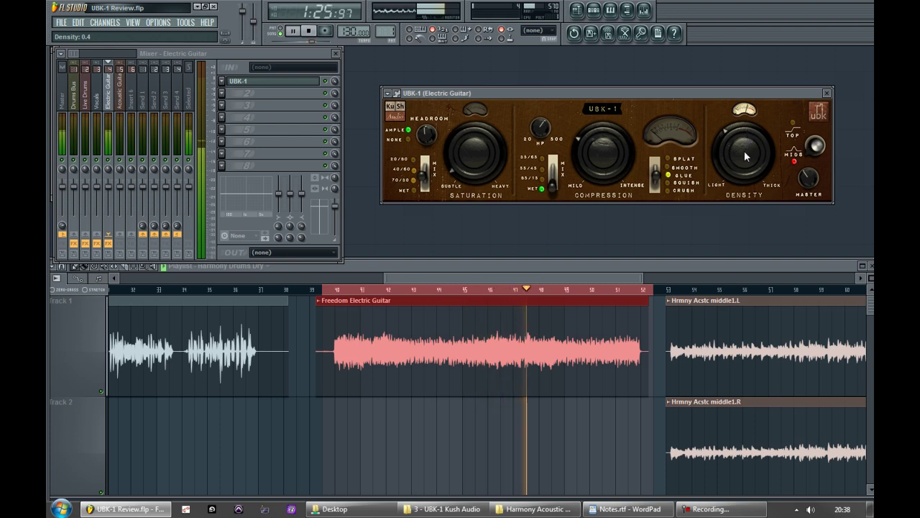
{"action": "key", "text": "space"}
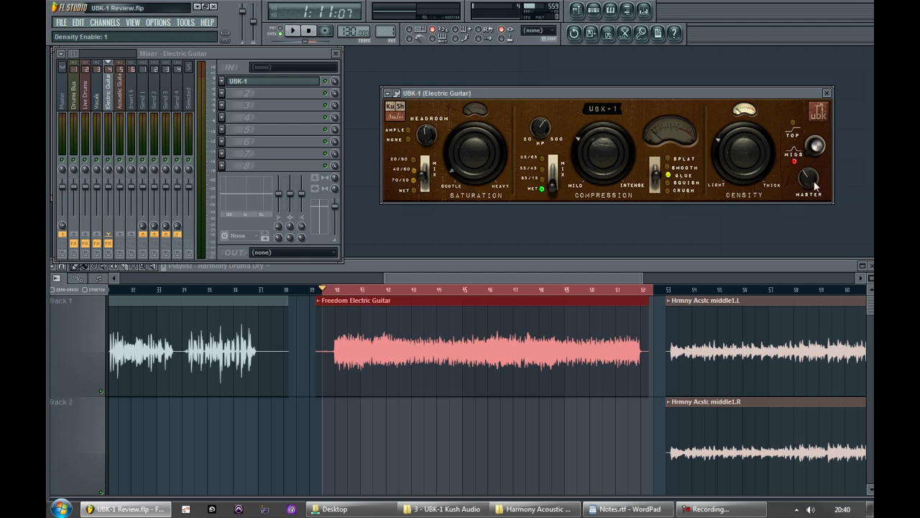
{"action": "scroll", "coordinate": [782, 386], "scroll_direction": "right", "scroll_amount": 5}
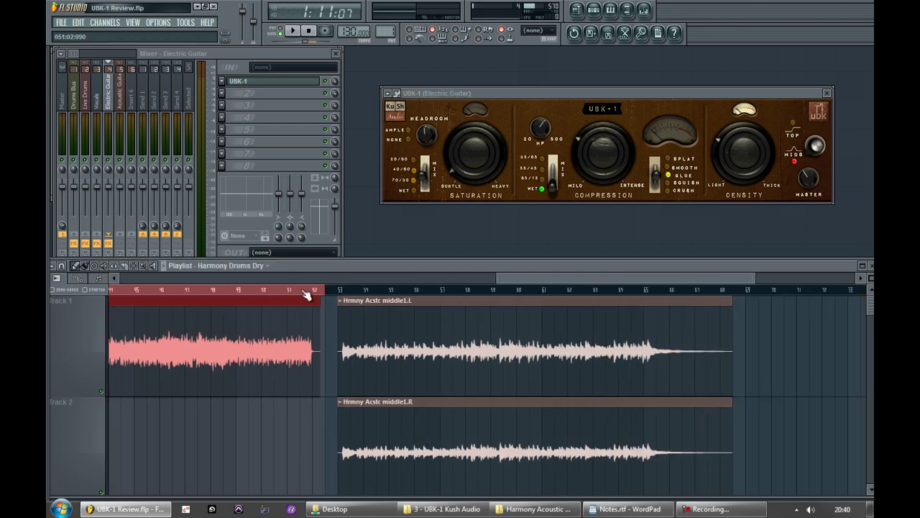
- Loop bars 53–66 over the Harmony acoustic clips and audition that section
{"action": "left_click", "coordinate": [340, 290]}
{"action": "left_click_drag", "start_coordinate": [346, 296], "coordinate": [688, 322]}
{"action": "left_click", "coordinate": [827, 92]}
{"action": "key", "text": "space"}
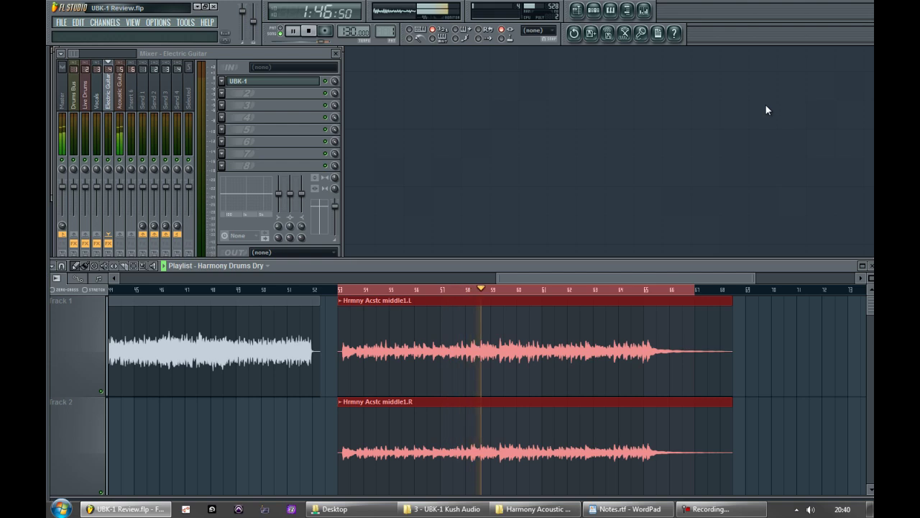
{"action": "key", "text": "space"}
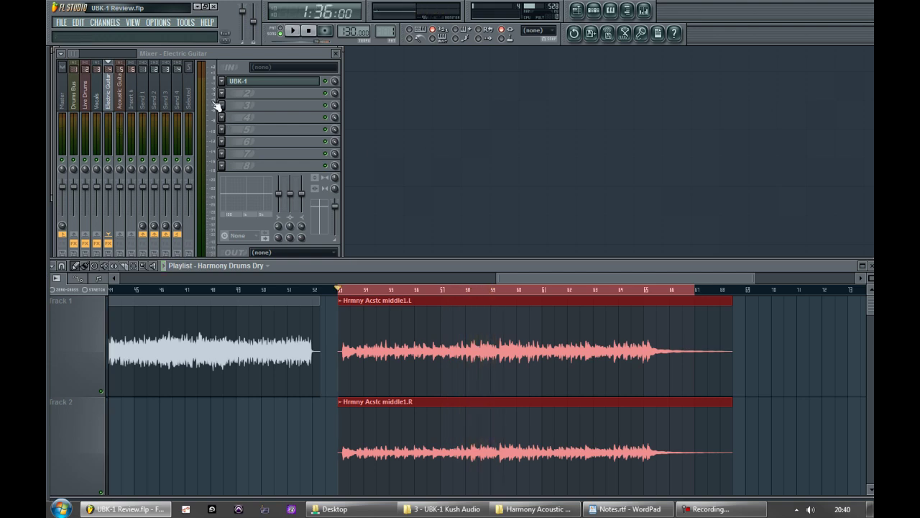
- Load Kush UBK-1 on the Acoustic Guitar insert and move its window aside
{"action": "left_click", "coordinate": [119, 101]}
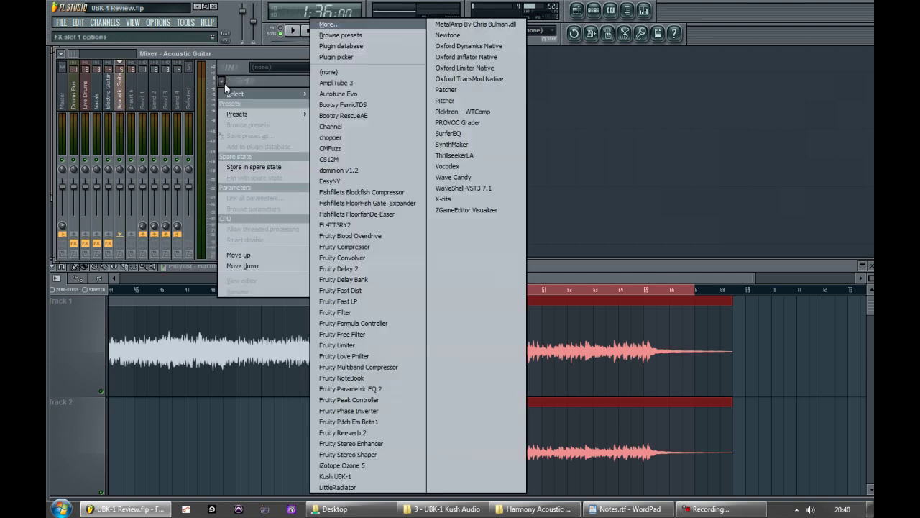
{"action": "left_click", "coordinate": [355, 476]}
{"action": "left_click_drag", "start_coordinate": [266, 143], "coordinate": [559, 98]}
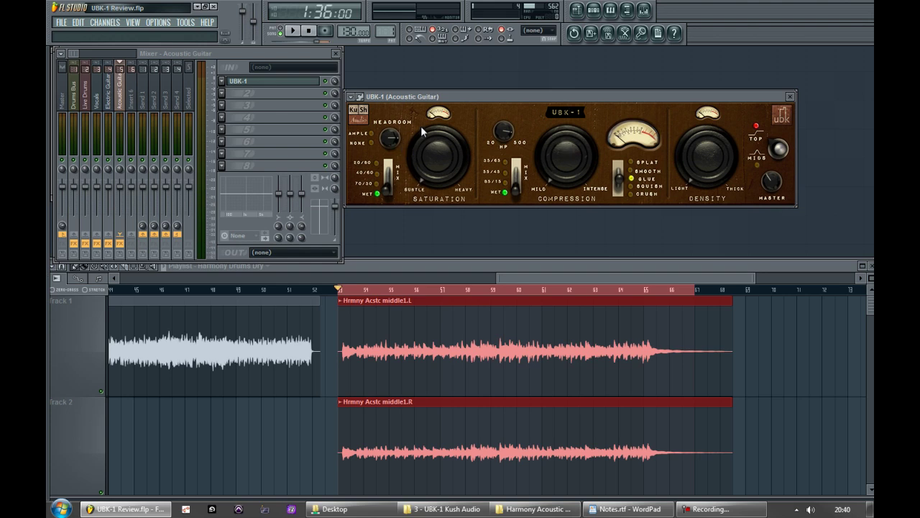
- Raise saturation and set the saturation mix to 40/60 while auditioning the acoustic clip
{"action": "key", "text": "space"}
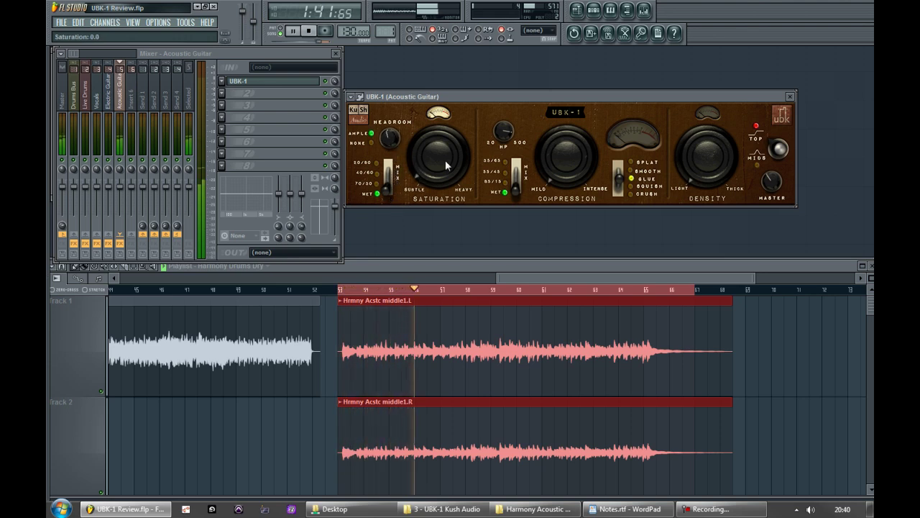
{"action": "left_click_drag", "start_coordinate": [436, 128], "coordinate": [434, 192]}
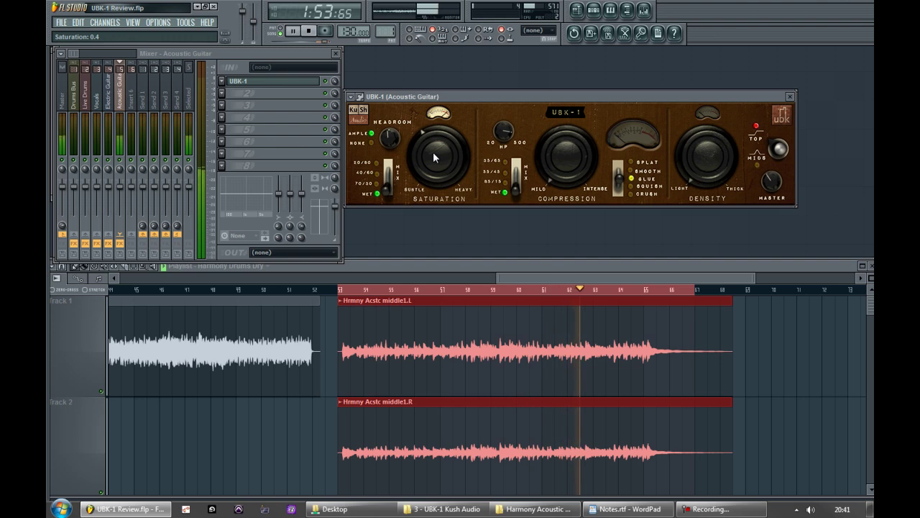
{"action": "key", "text": "space"}
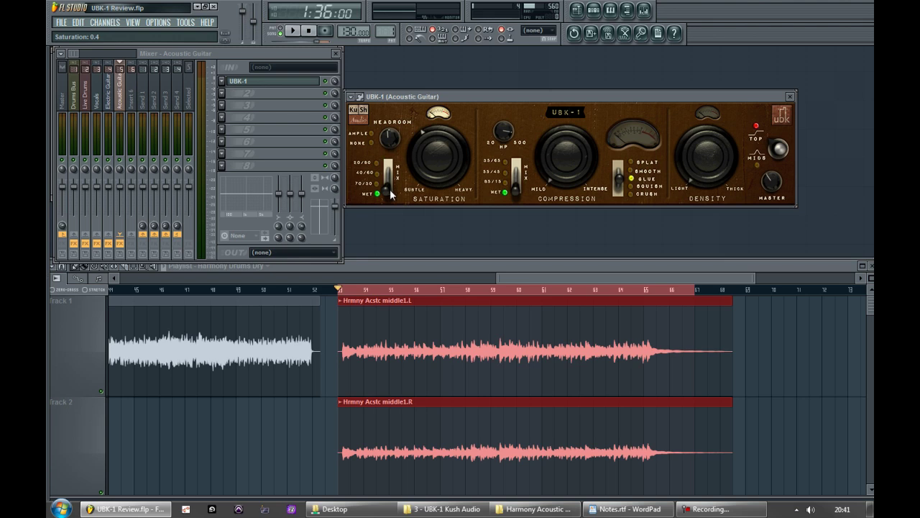
{"action": "key", "text": "space"}
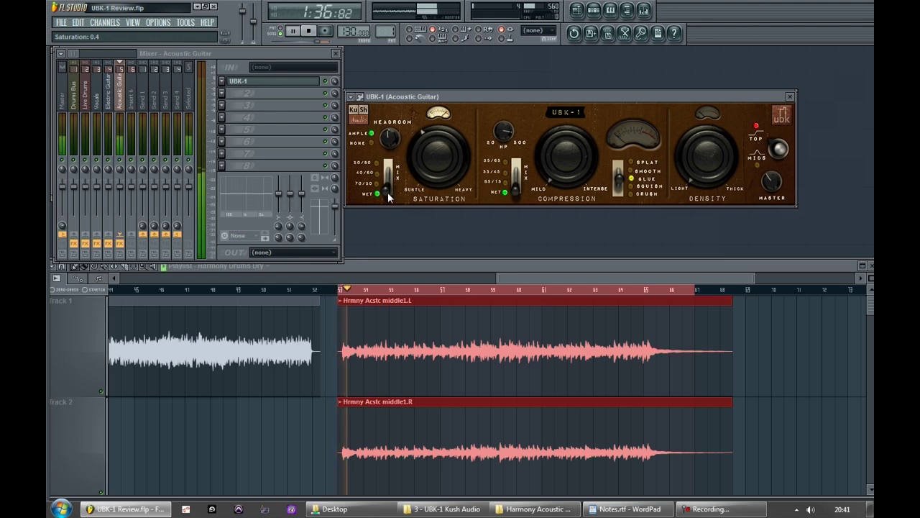
{"action": "left_click_drag", "start_coordinate": [386, 189], "coordinate": [385, 182]}
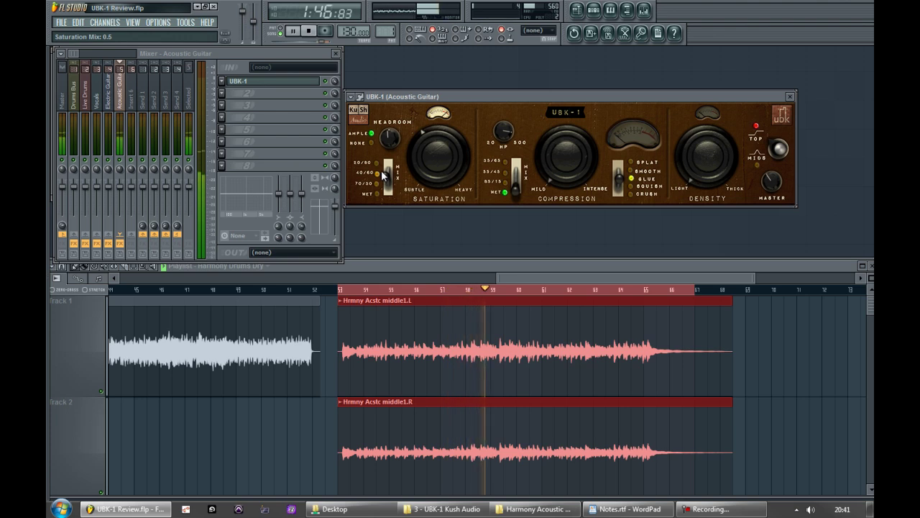
- Raise compression through 0.2, 0.3 and 0.4 while trying the SQUISH and CRUSH textures
{"action": "key", "text": "space"}
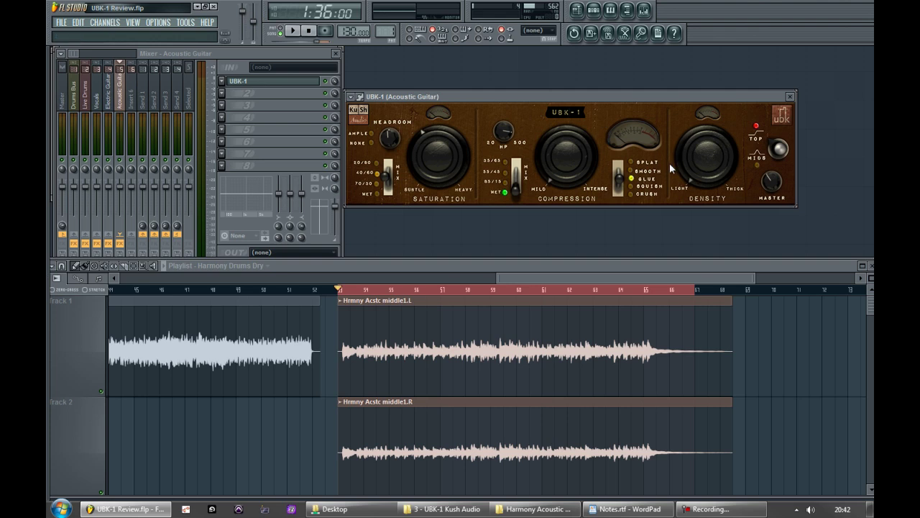
{"action": "key", "text": "space"}
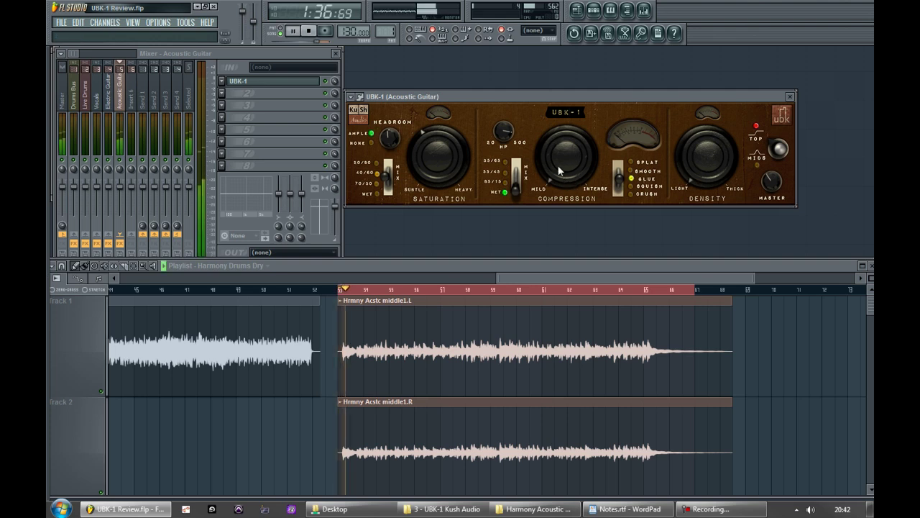
{"action": "left_click_drag", "start_coordinate": [579, 175], "coordinate": [579, 167]}
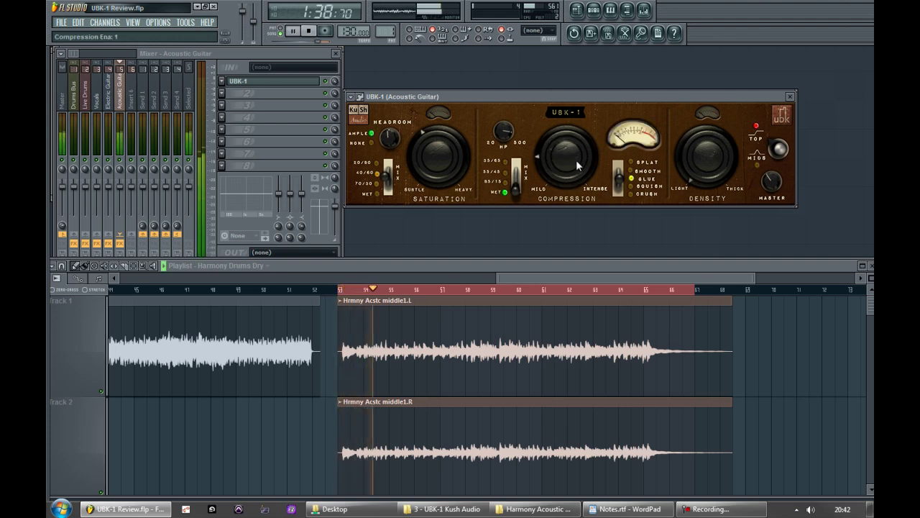
{"action": "left_click_drag", "start_coordinate": [566, 144], "coordinate": [564, 138]}
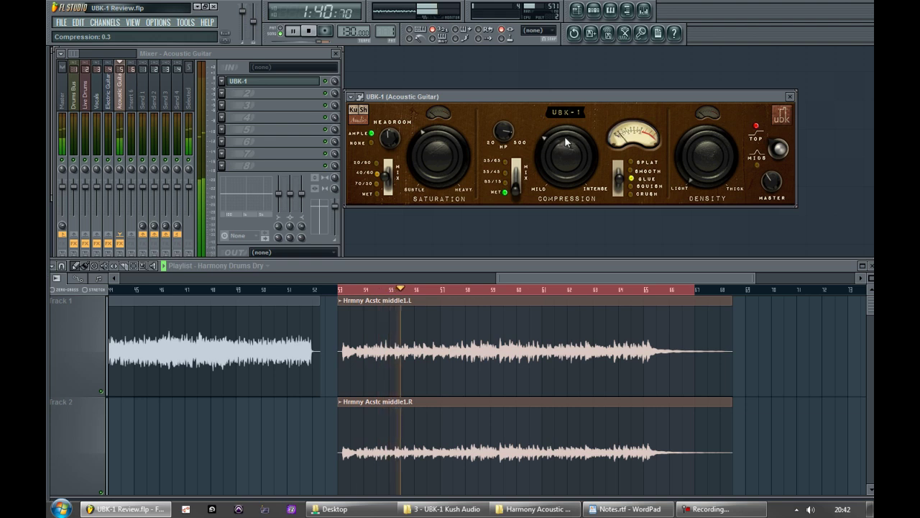
{"action": "left_click", "coordinate": [647, 189]}
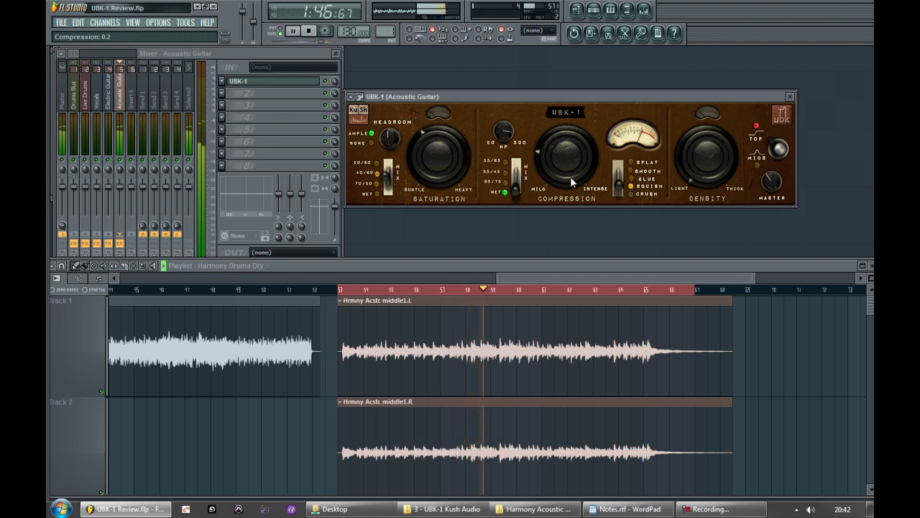
{"action": "left_click", "coordinate": [644, 194]}
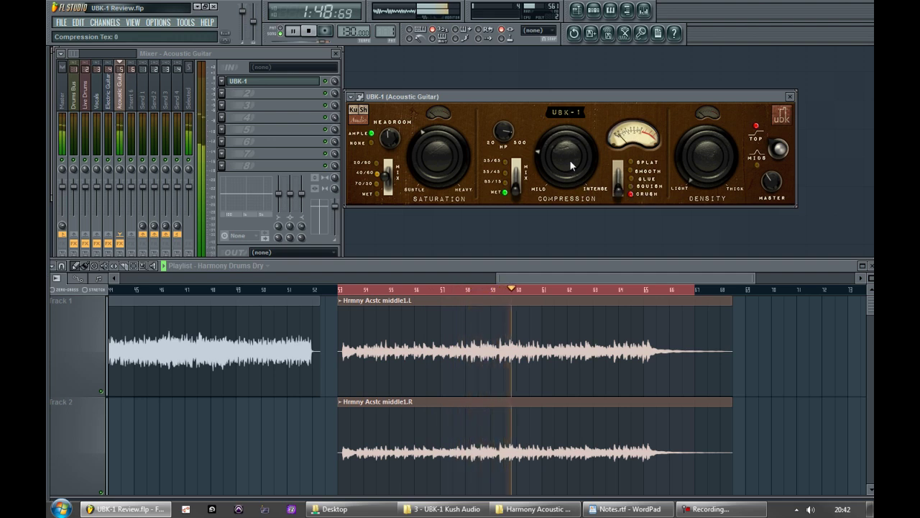
{"action": "left_click_drag", "start_coordinate": [570, 160], "coordinate": [575, 179]}
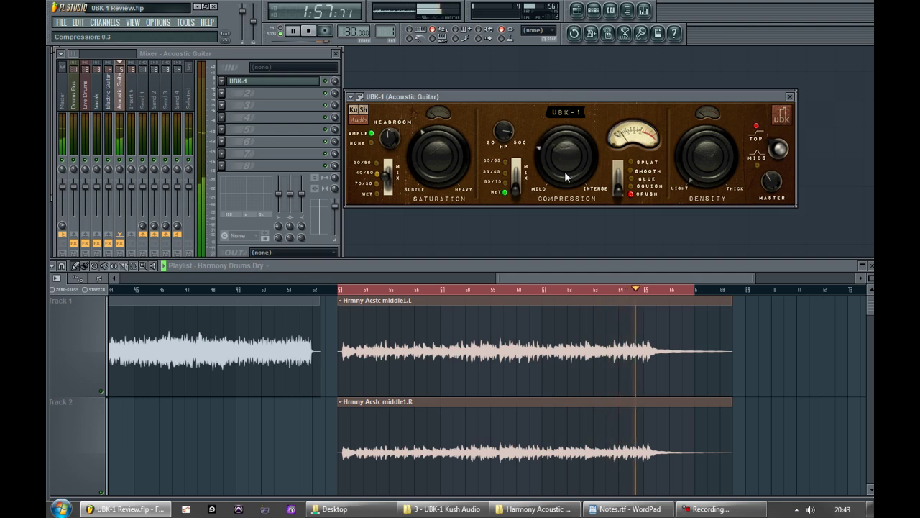
- Try the SMOOTH texture, dial compression to 0.1, and set the compression mix halfway wet
{"action": "left_click", "coordinate": [646, 171]}
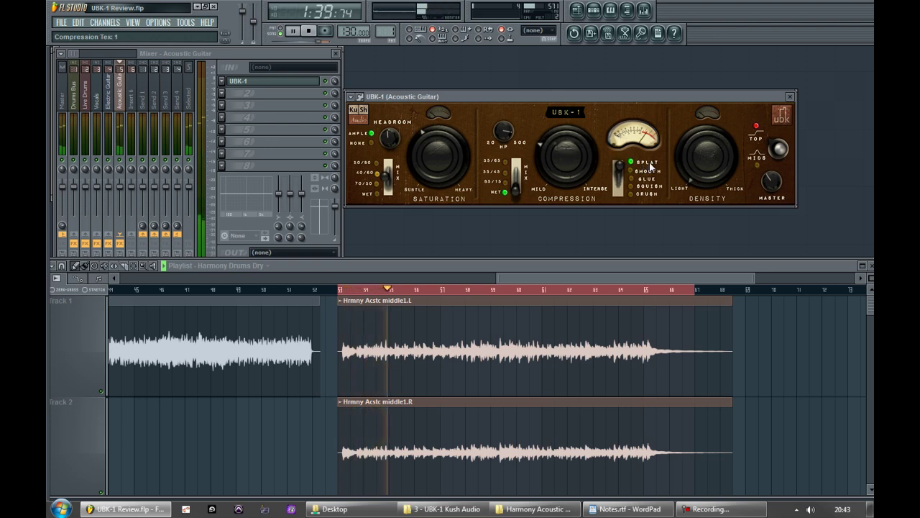
{"action": "left_click_drag", "start_coordinate": [563, 157], "coordinate": [565, 91]}
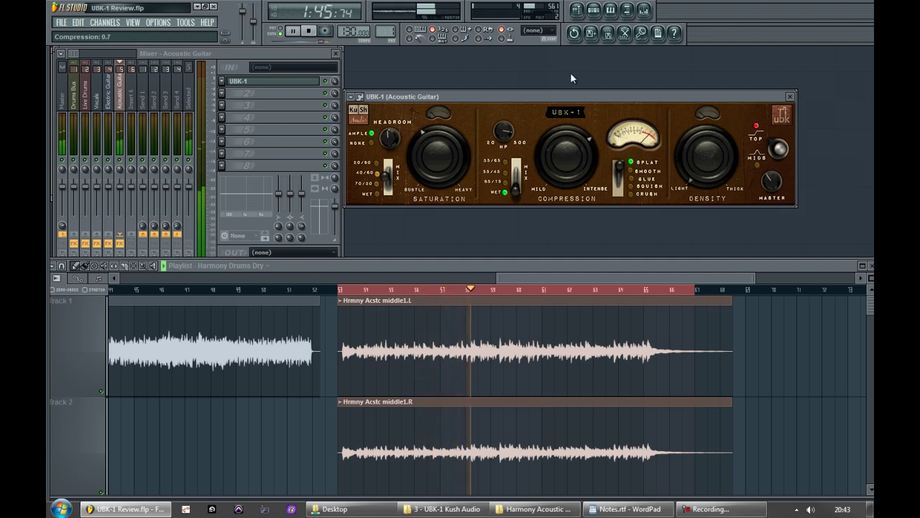
{"action": "key", "text": "space"}
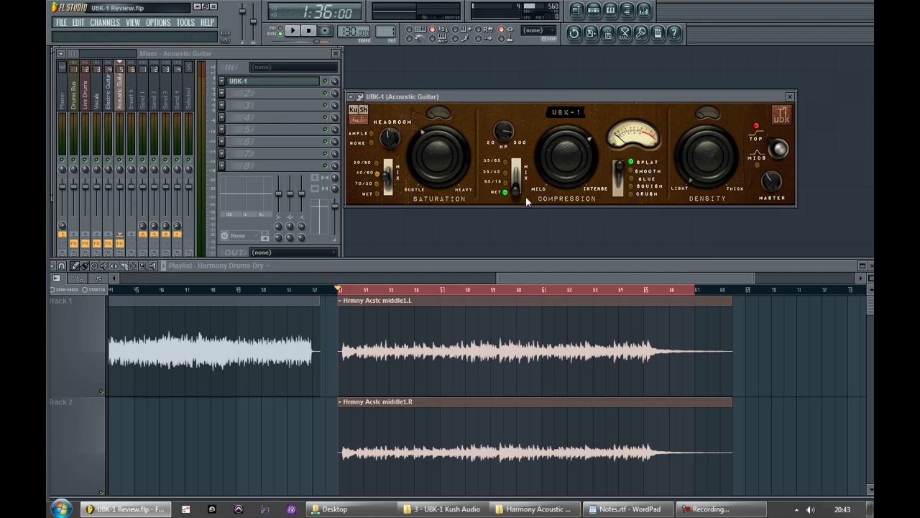
{"action": "left_click_drag", "start_coordinate": [515, 193], "coordinate": [552, 214]}
- Enable Density at 0.1, compare MIDS against TOP, and A/B the density bypass
{"action": "left_click", "coordinate": [707, 113]}
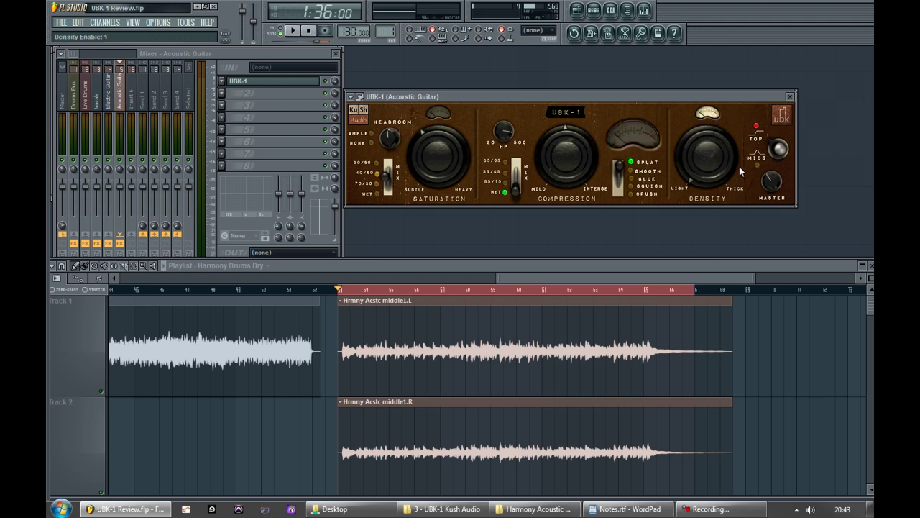
{"action": "key", "text": "space"}
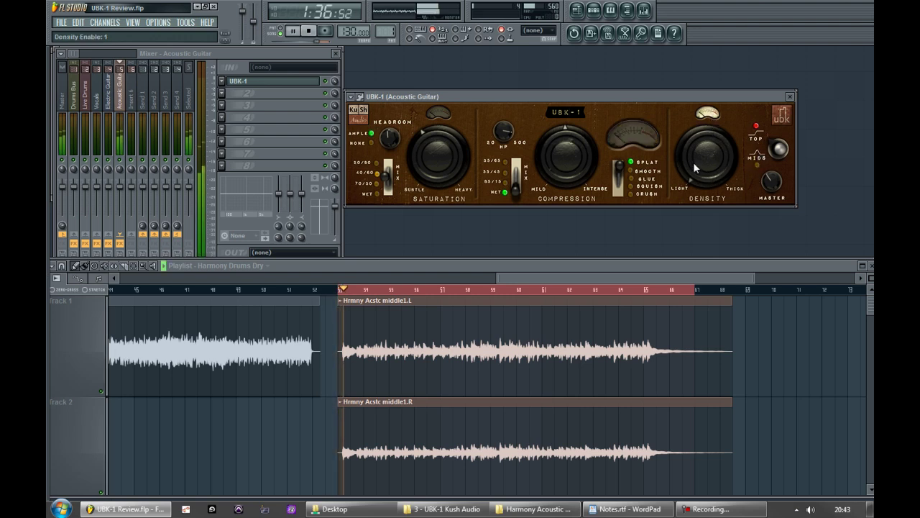
{"action": "left_click_drag", "start_coordinate": [714, 180], "coordinate": [691, 67]}
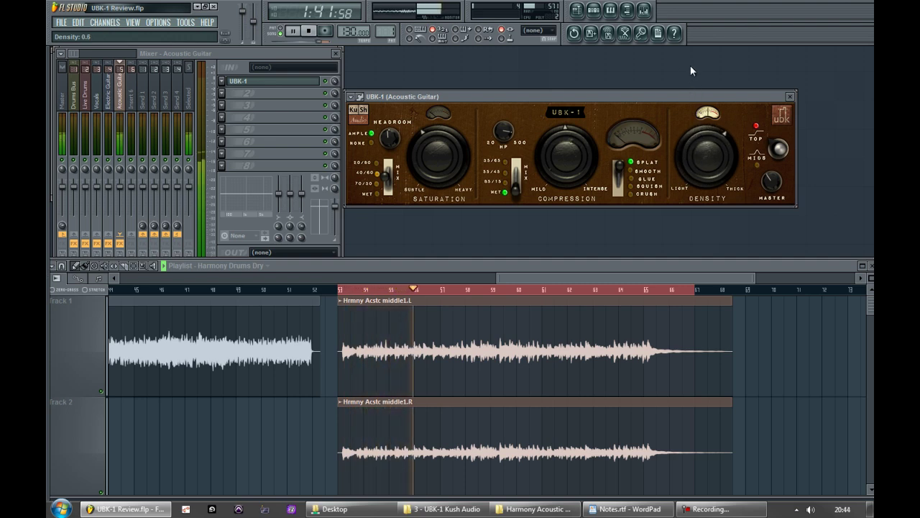
{"action": "left_click", "coordinate": [778, 149]}
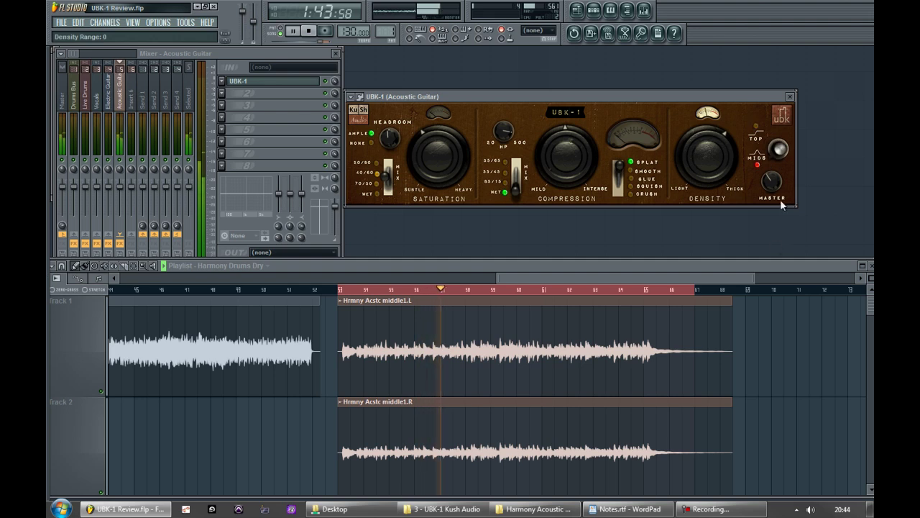
{"action": "left_click", "coordinate": [778, 148]}
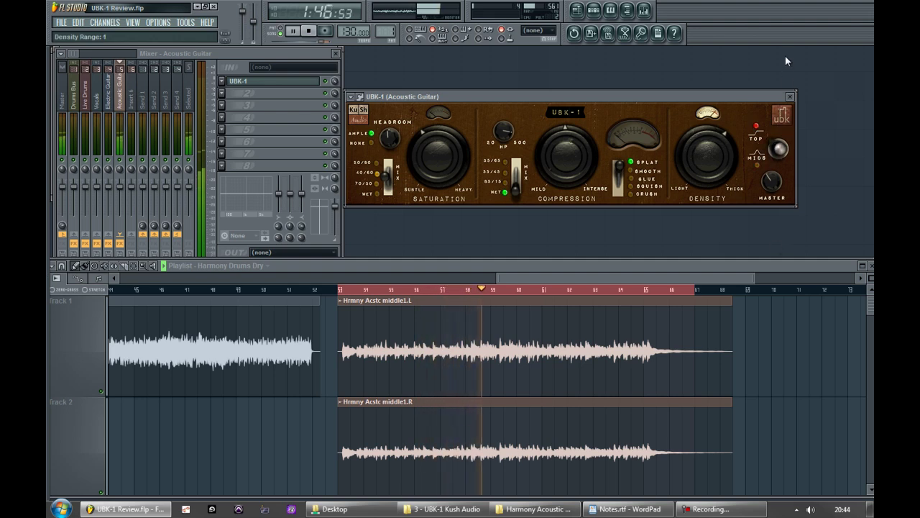
{"action": "left_click", "coordinate": [708, 112]}
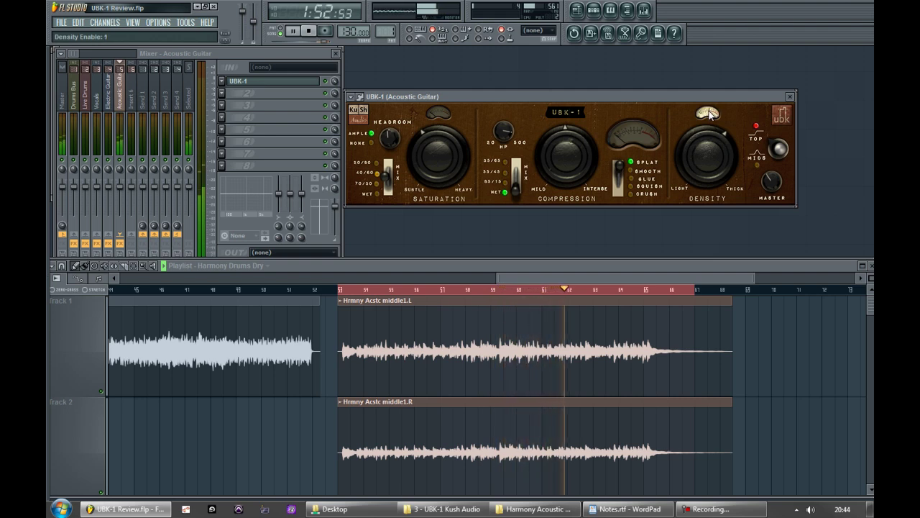
{"action": "key", "text": "space"}
{"action": "left_click", "coordinate": [708, 112]}
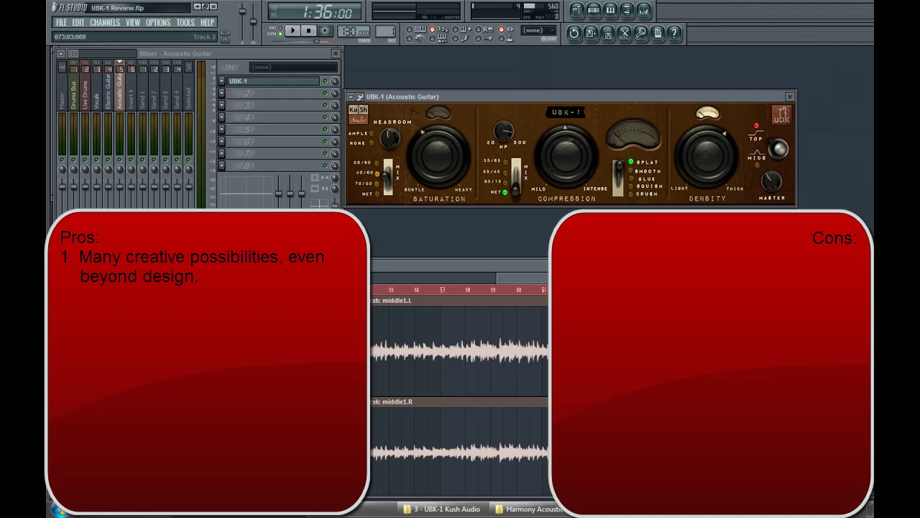
- Retune compression between 0.2 and 0.8, then lower the headroom to 0.0
{"action": "left_click_drag", "start_coordinate": [550, 99], "coordinate": [553, 95]}
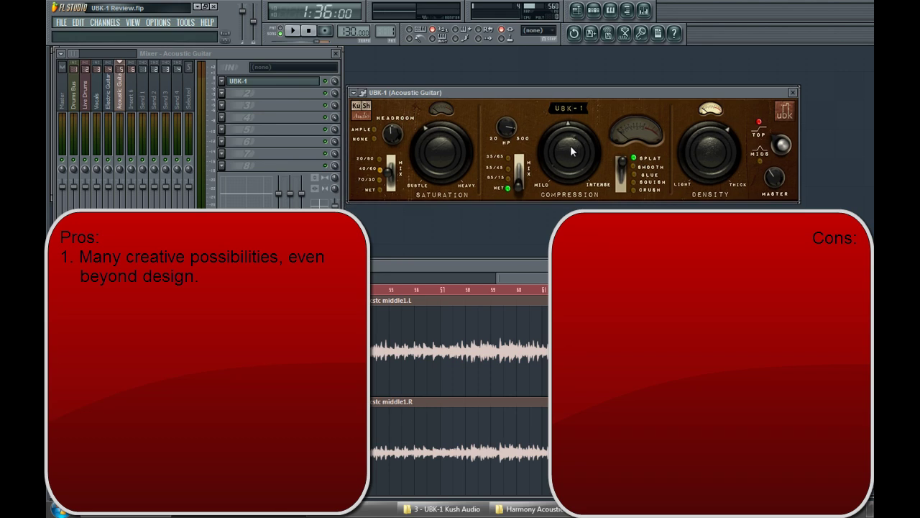
{"action": "left_click_drag", "start_coordinate": [575, 167], "coordinate": [581, 207]}
{"action": "mouse_move", "coordinate": [567, 120]}
{"action": "left_mouse_down"}
{"action": "mouse_move", "coordinate": [557, 121]}
{"action": "mouse_move", "coordinate": [563, 138]}
{"action": "left_mouse_up"}
{"action": "scroll", "coordinate": [569, 164], "scroll_direction": "up", "scroll_amount": 1}
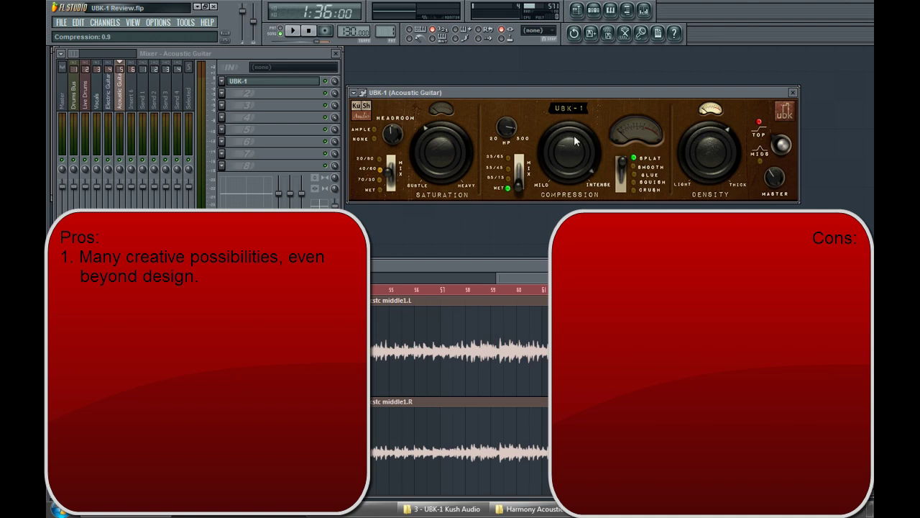
{"action": "left_click_drag", "start_coordinate": [575, 138], "coordinate": [550, 178]}
{"action": "left_click_drag", "start_coordinate": [394, 145], "coordinate": [399, 165]}
{"action": "left_click_drag", "start_coordinate": [396, 174], "coordinate": [398, 188]}
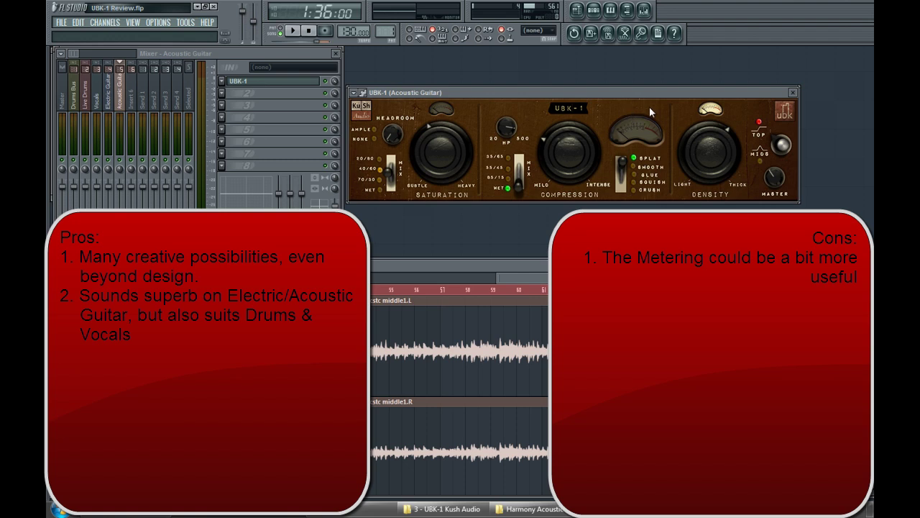
- Turn the acoustic guitar UBK-1's Compression stage back on from its VU meter
{"action": "left_click", "coordinate": [634, 136]}
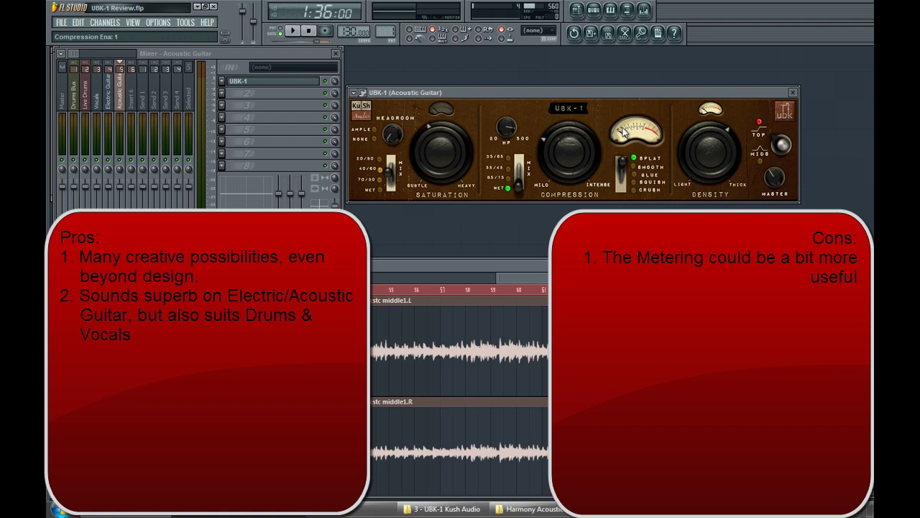